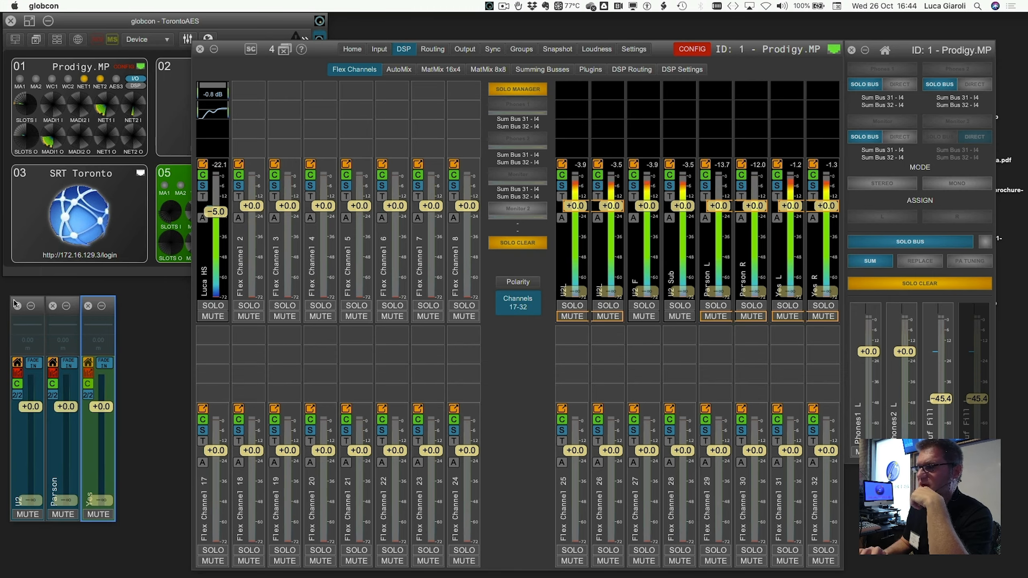
- Switch the DSP window from Flex Channels to the MatMix 16x4 page for MIX1
left_click(439, 76)
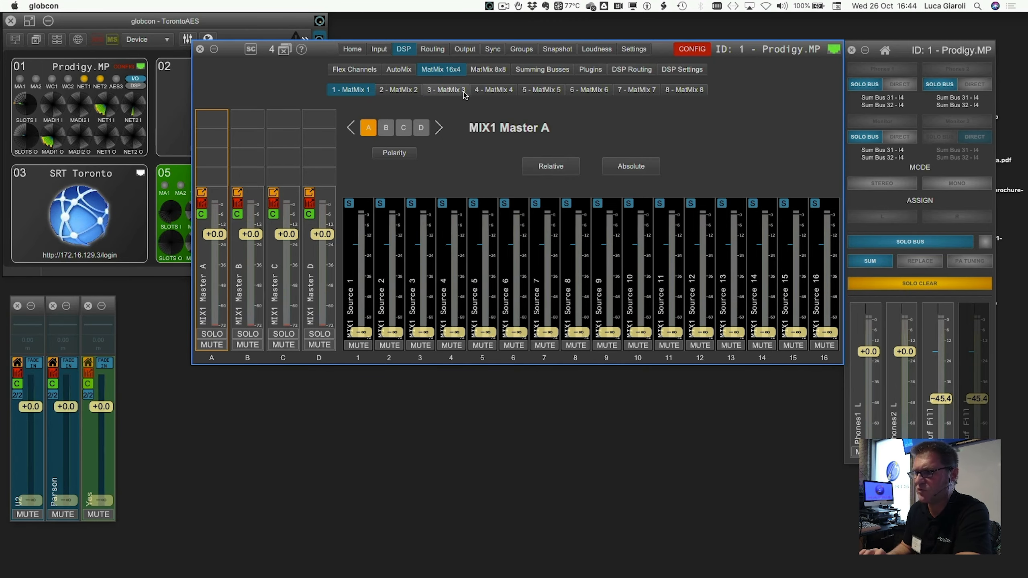
- Check MatMix 8x8, return to MatMix 16x4, then show DSP Settings' Flex Channels input/output list
left_click(487, 70)
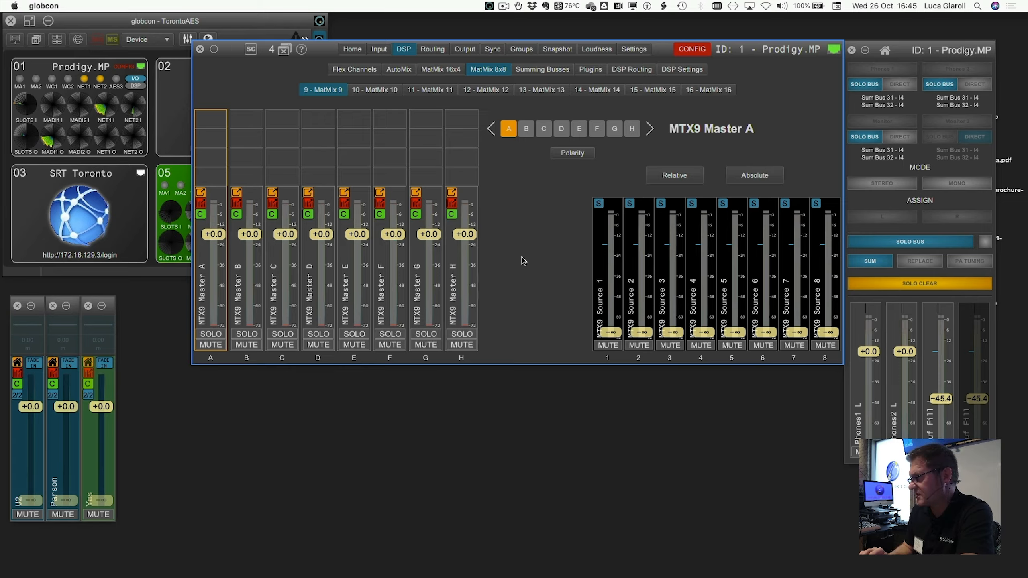
left_click(430, 71)
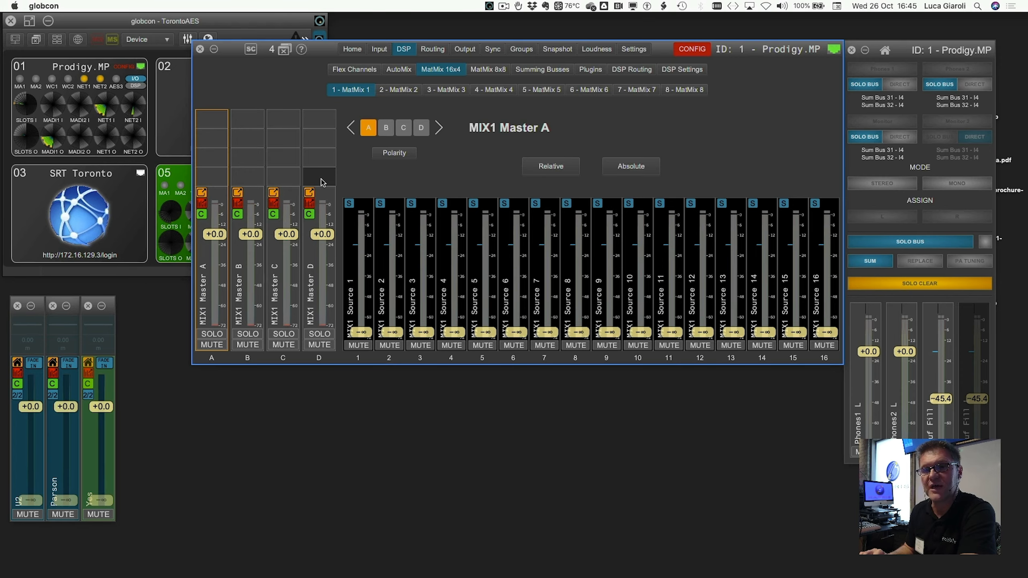
left_click(664, 70)
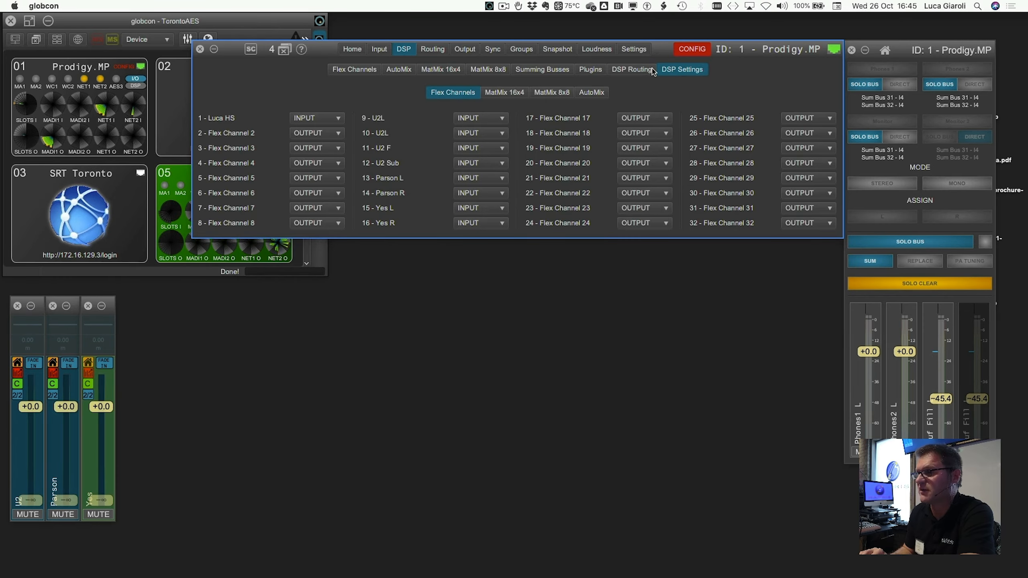
- Label 16x4 mix 1 'MainMix', set mode 1 STEREO/2 MONO, and keep pan law at -3 dB
left_click(518, 91)
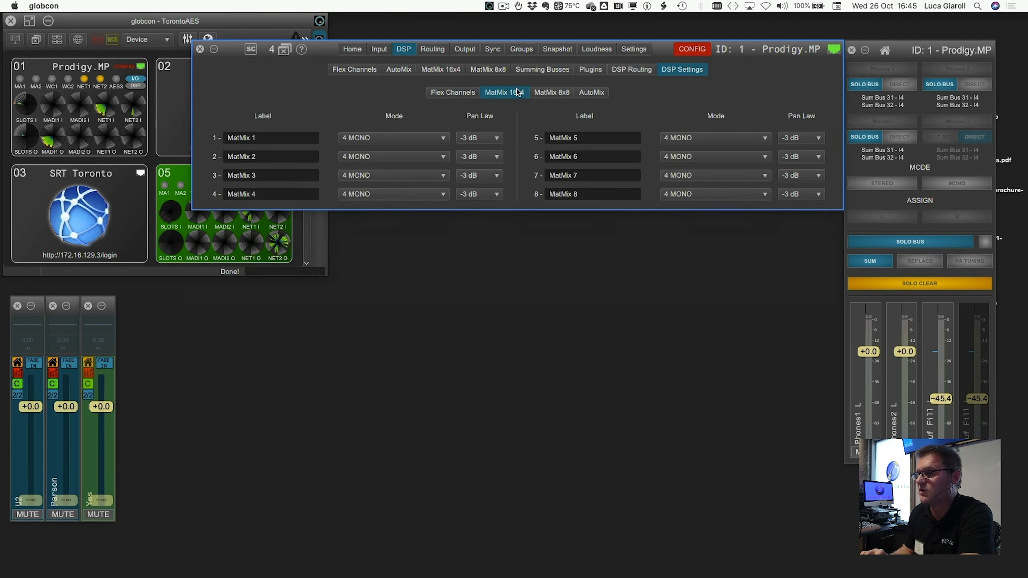
left_click(275, 138)
type("M")
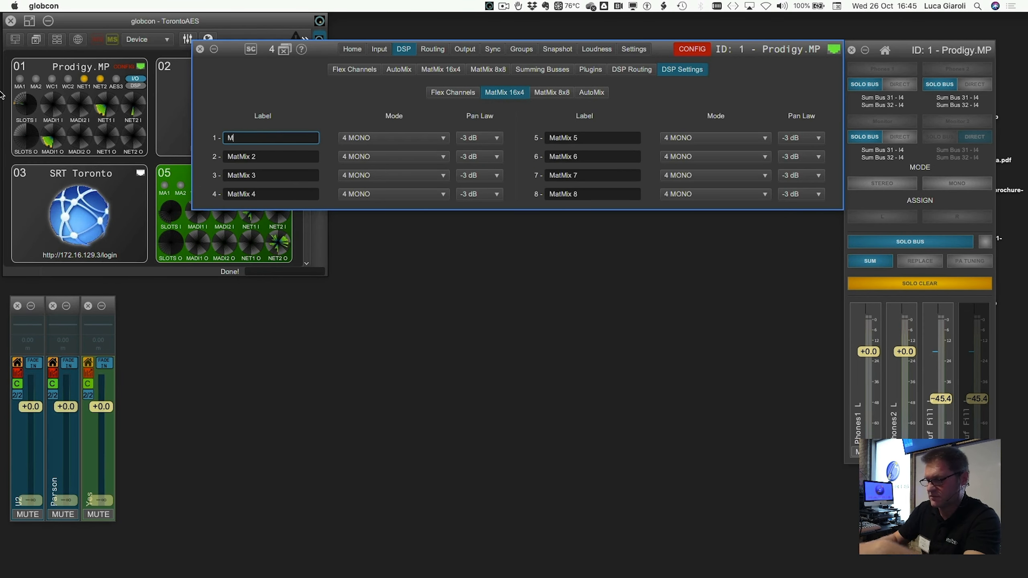
type("ainMic")
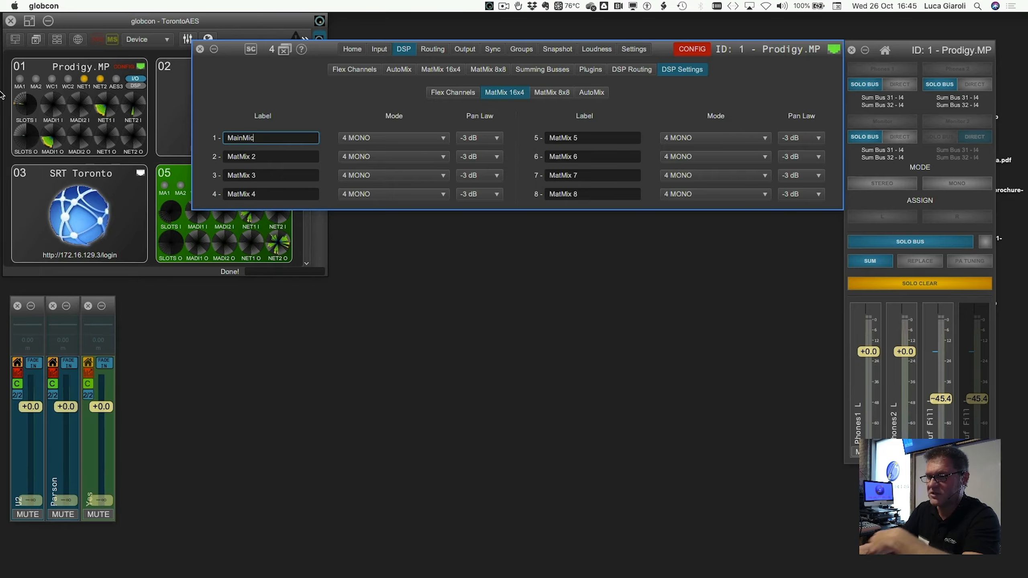
key("BackSpace")
type("x")
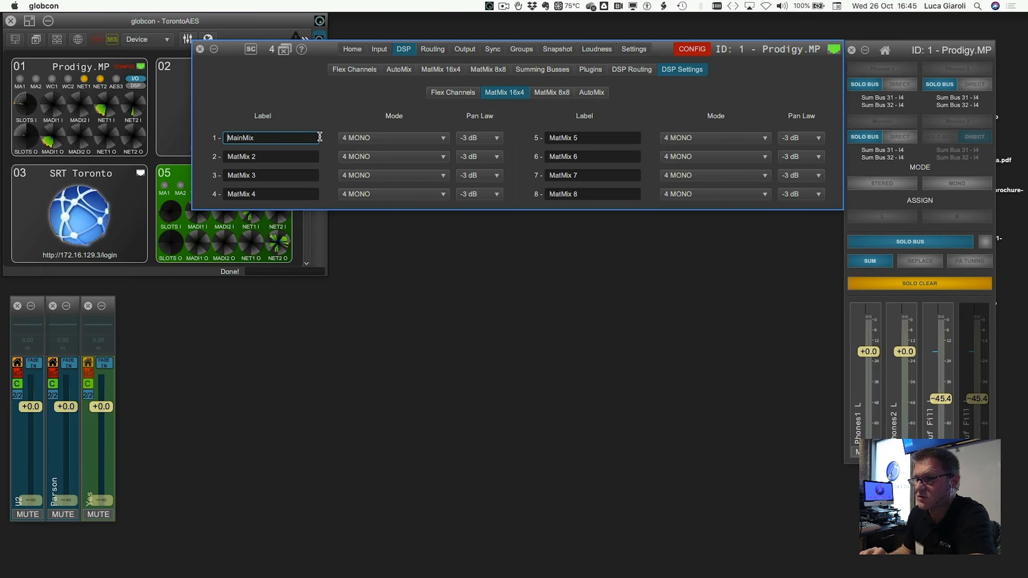
left_click(392, 139)
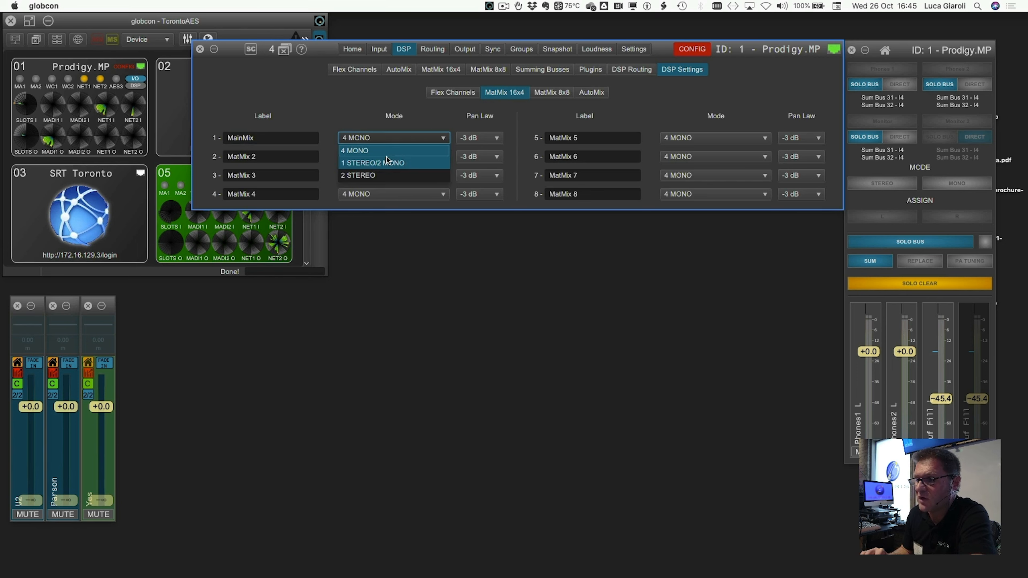
left_click(388, 159)
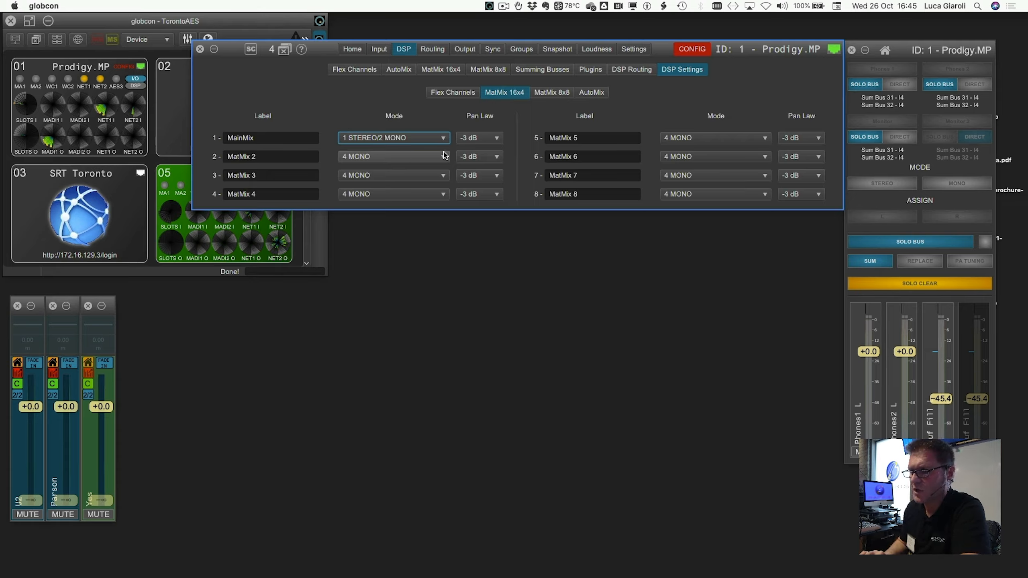
left_click(488, 140)
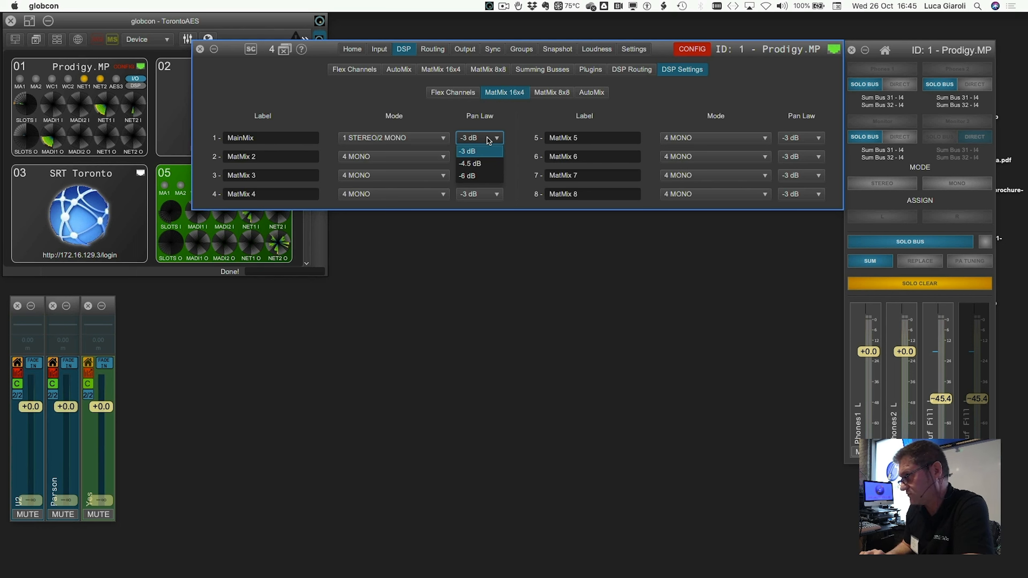
left_click(519, 130)
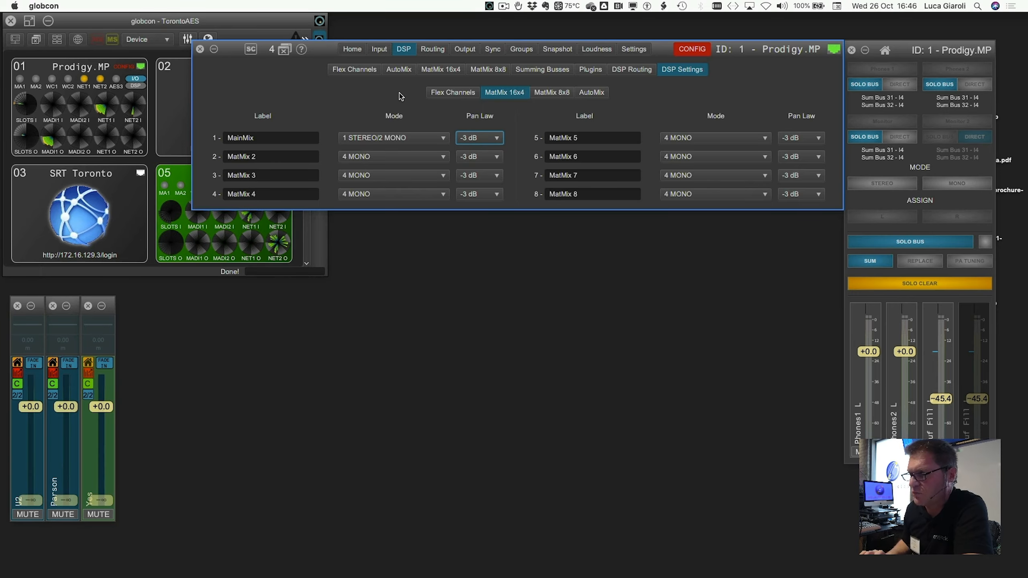
- Back on MatMix 16x4, relabel Master A as Main-L
left_click(450, 74)
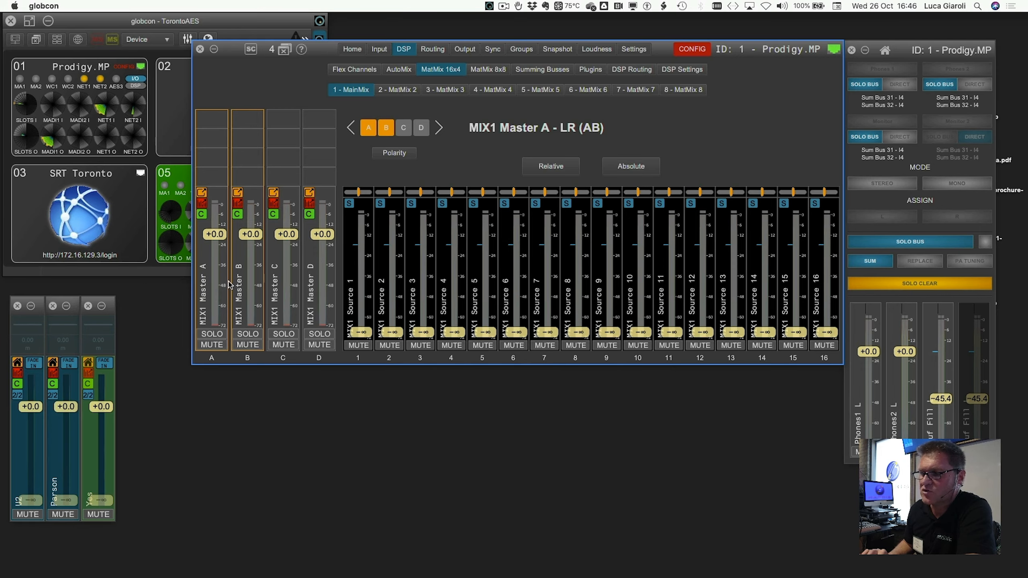
left_click(210, 280)
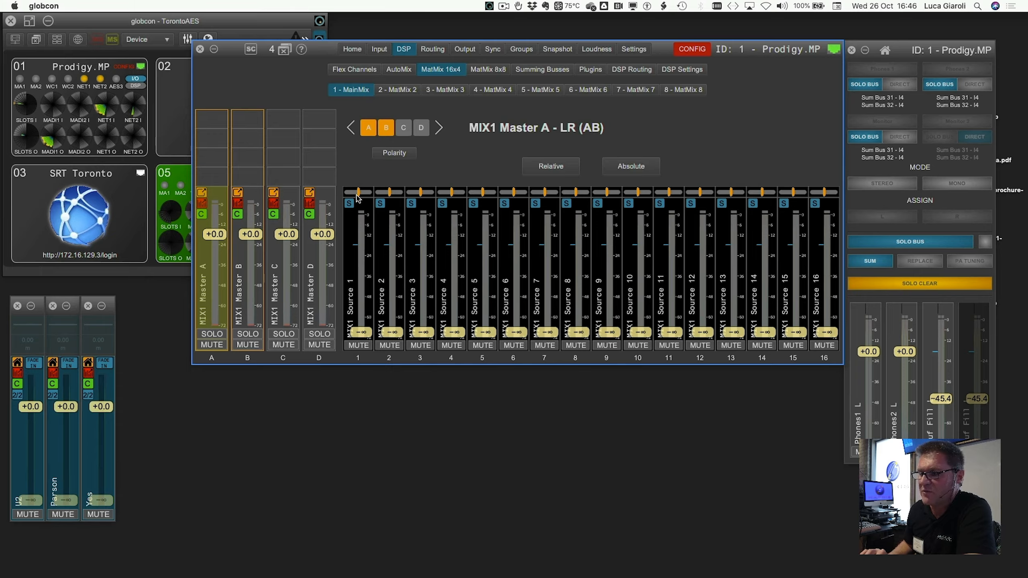
left_click(291, 274)
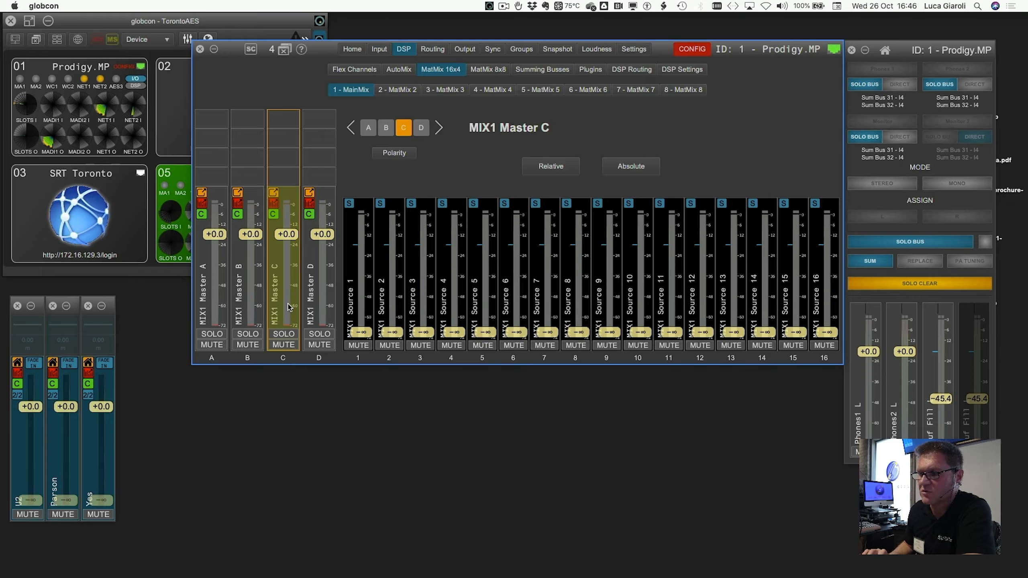
left_click(211, 289)
right_click(210, 289)
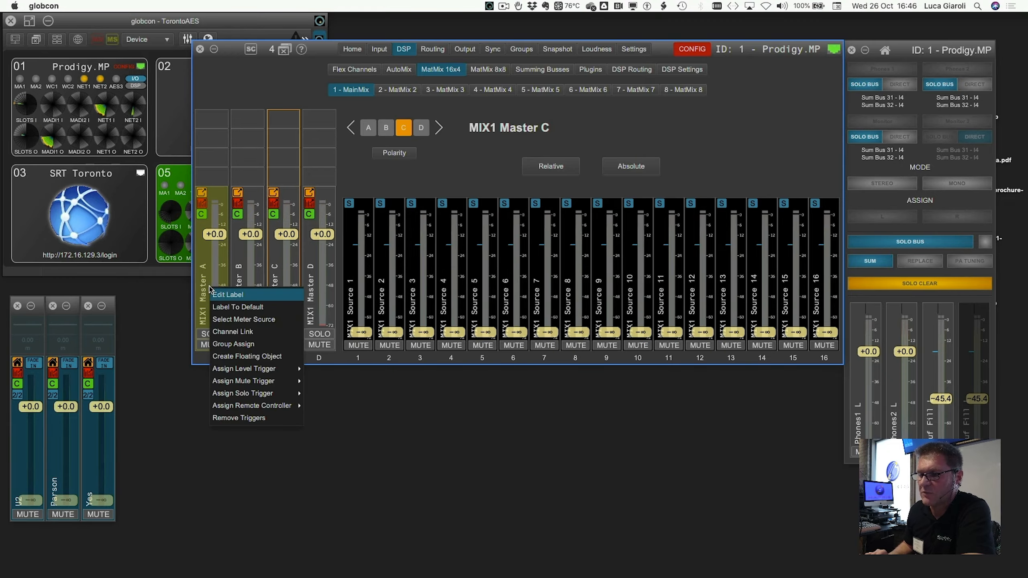
left_click(220, 294)
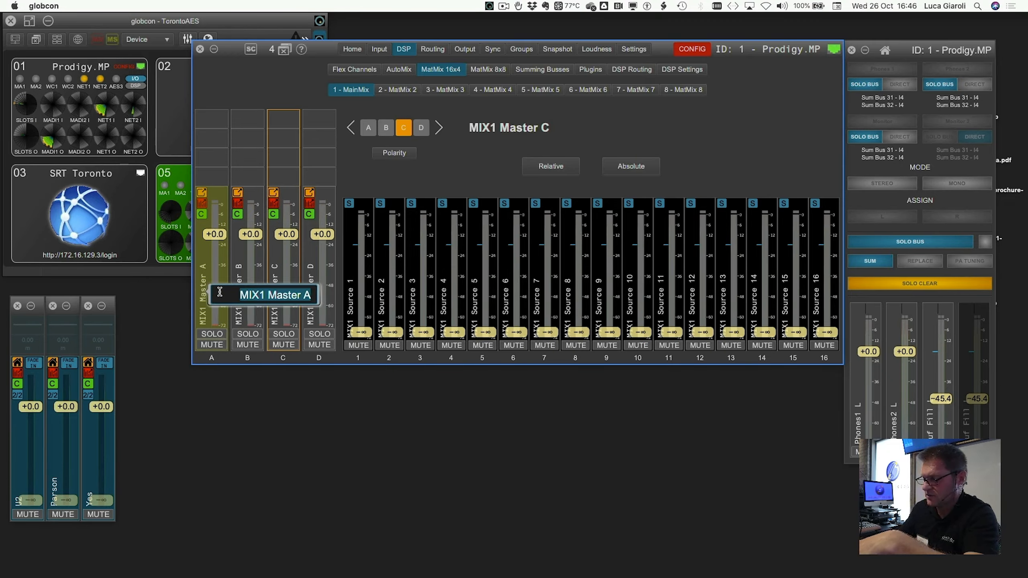
type("Main-L")
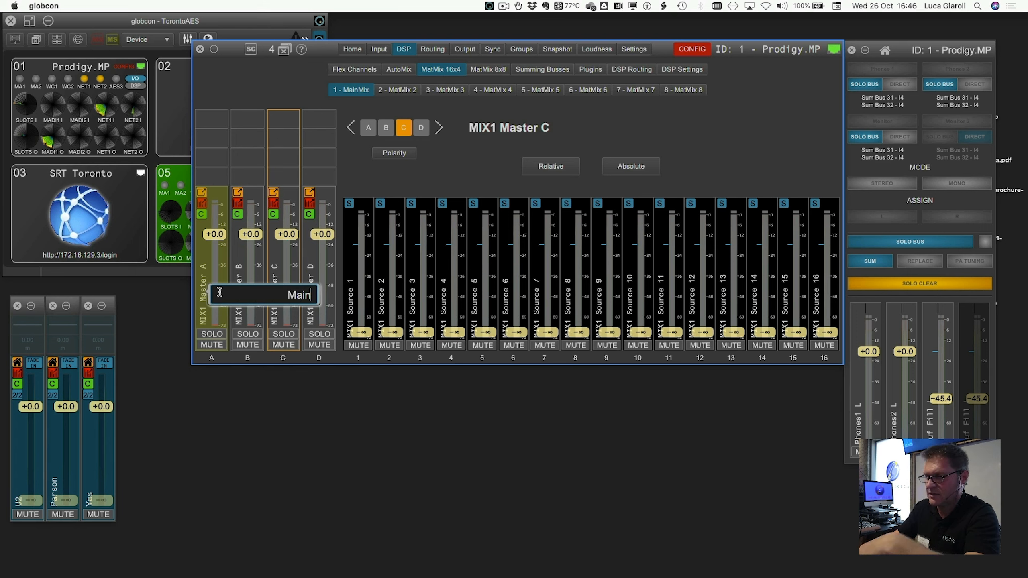
key("Return")
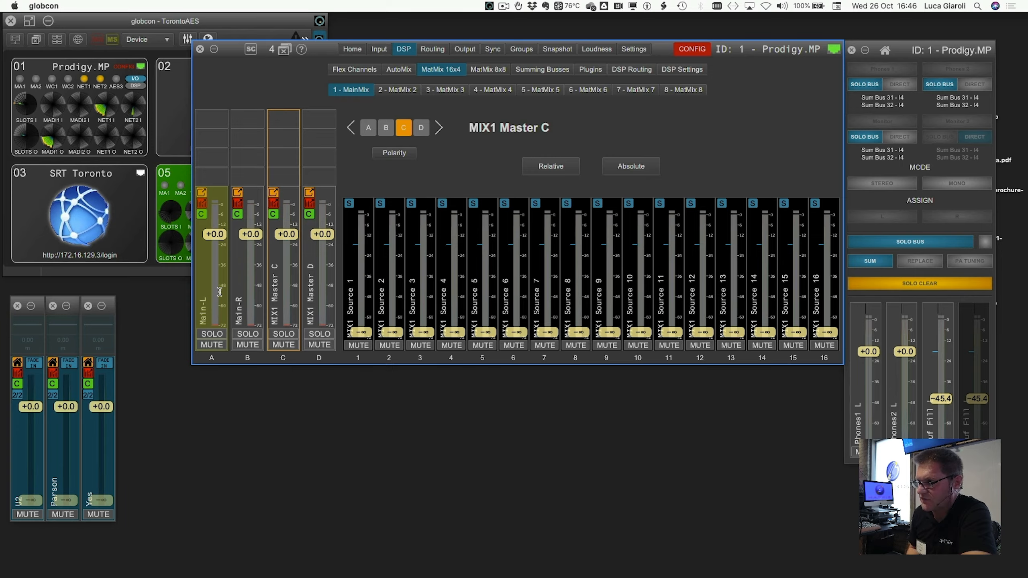
- Relabel Master C as Sub and Master D as Fills, then select the Main-L/Main-R pair
right_click(278, 296)
left_click(296, 310)
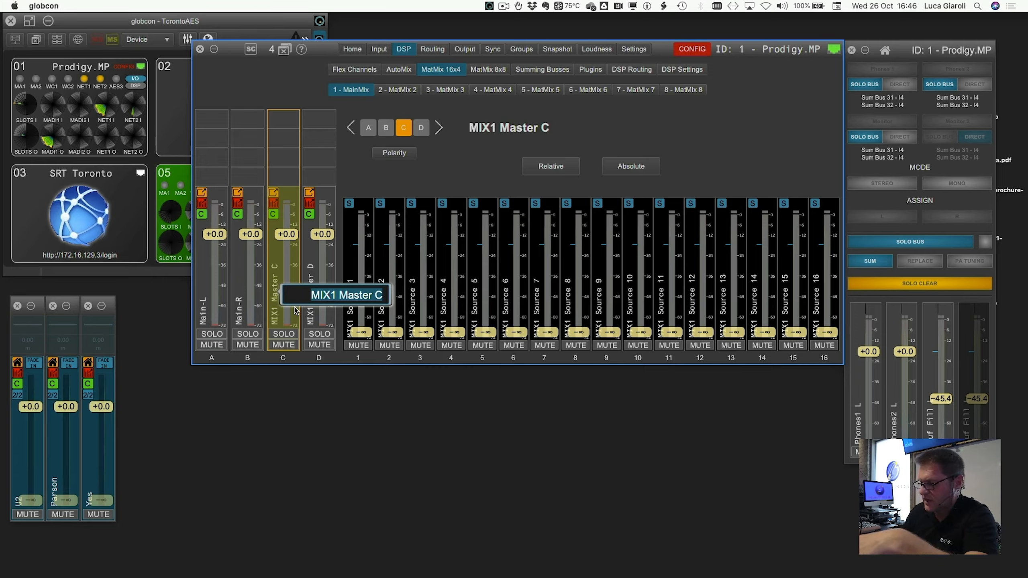
key("BackSpace")
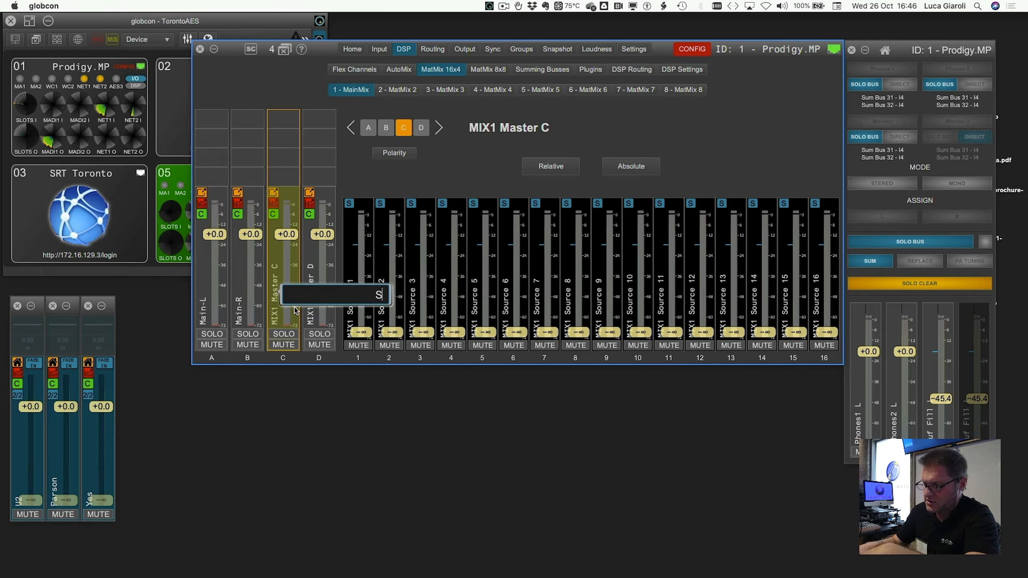
type("Sub")
key("Return")
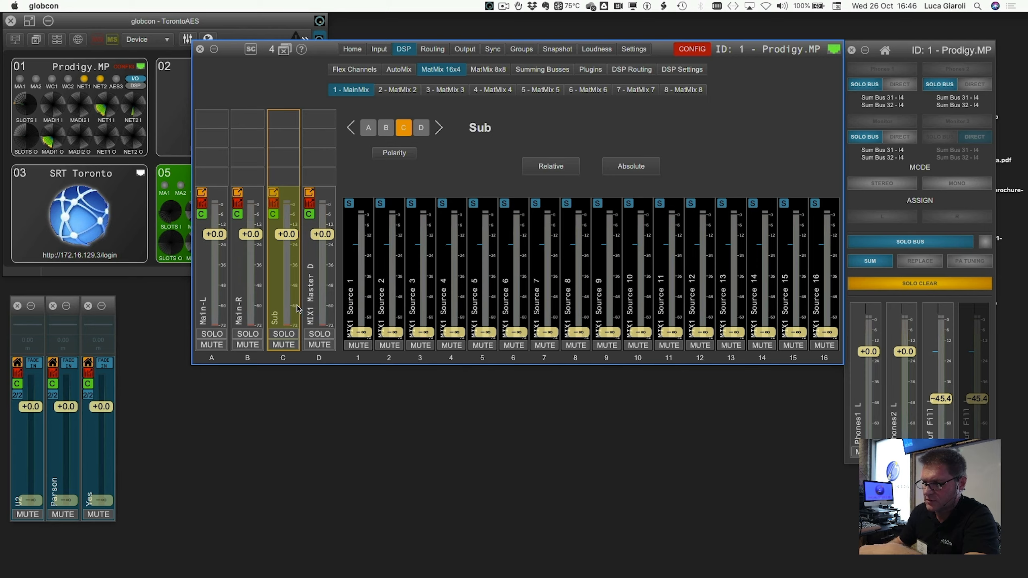
right_click(327, 307)
left_click(341, 312)
type("Fills")
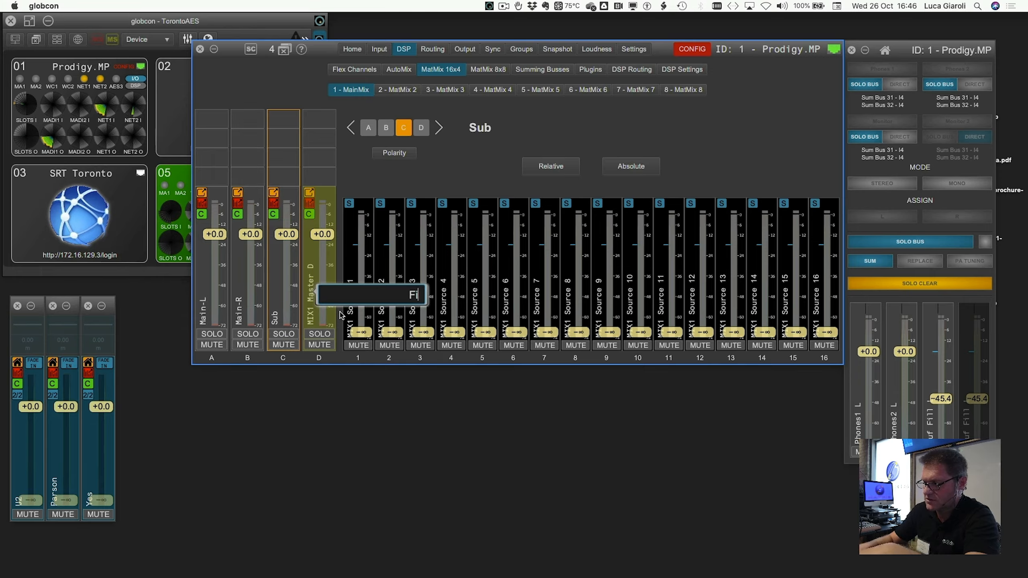
key("Return")
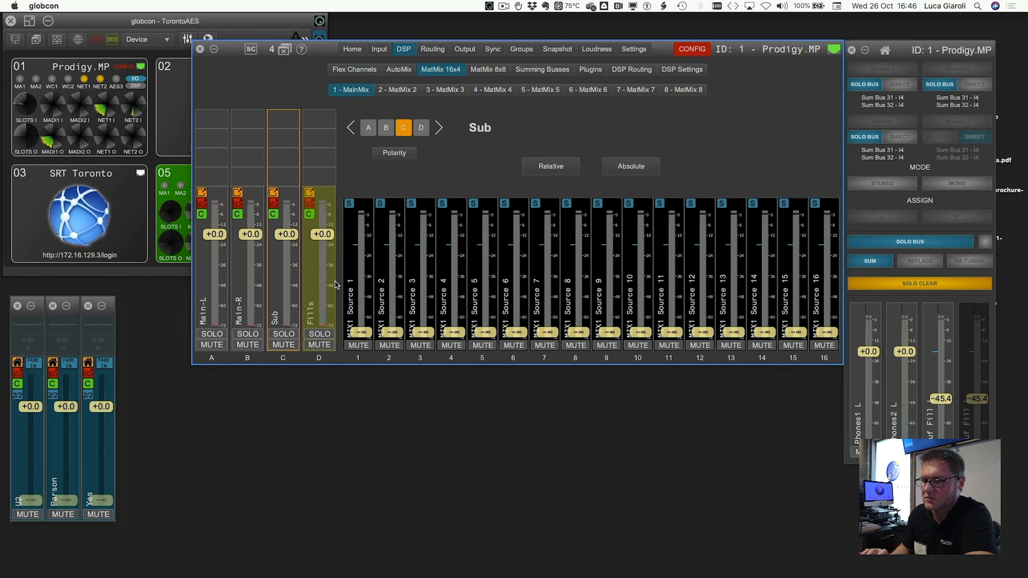
left_click(199, 282)
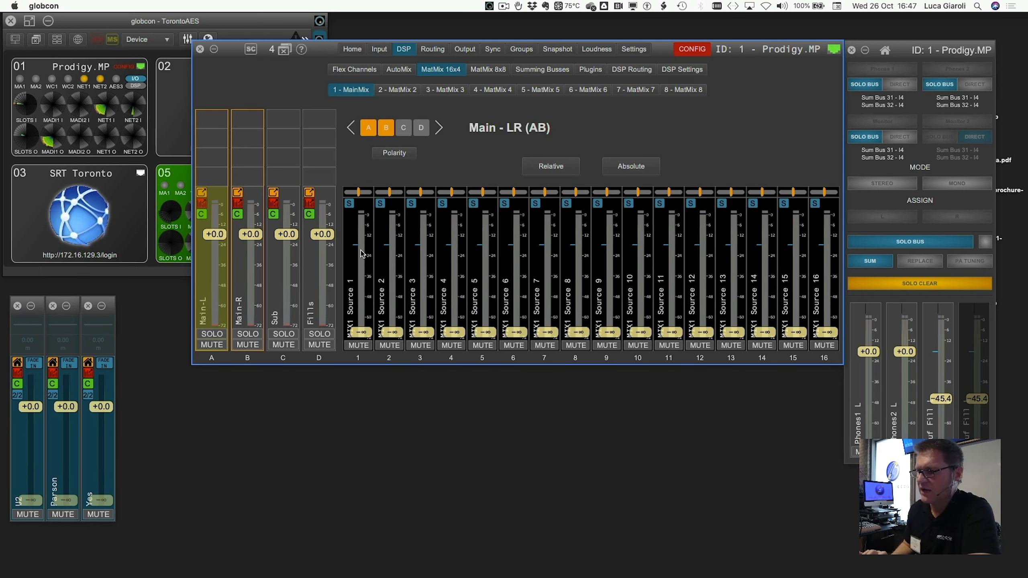
- Lower the linked U2L fader pair to -18.6 in Flex Channels, then return to MatMix 16x4 faders
left_click(355, 68)
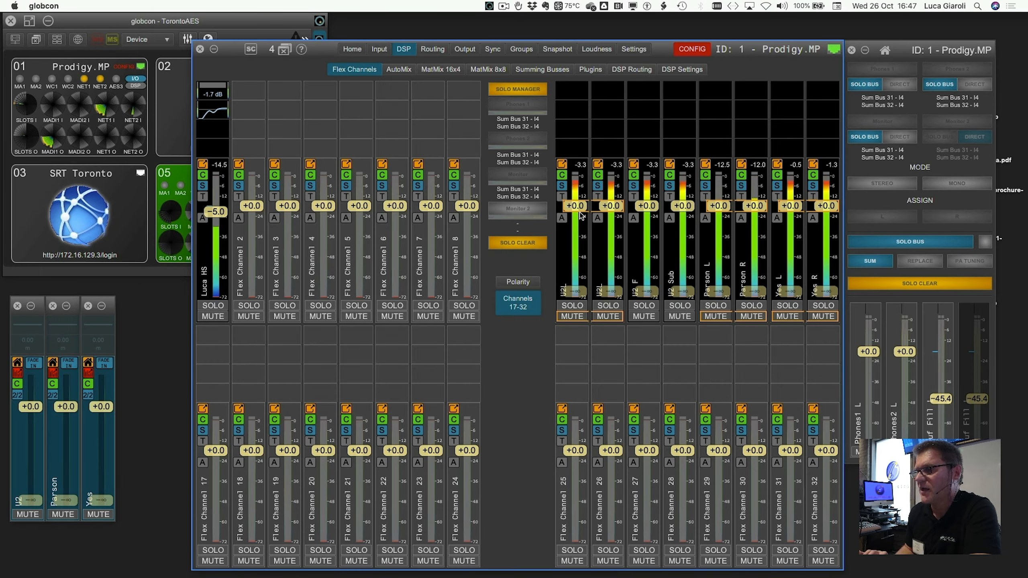
left_click_drag(578, 202, 582, 226)
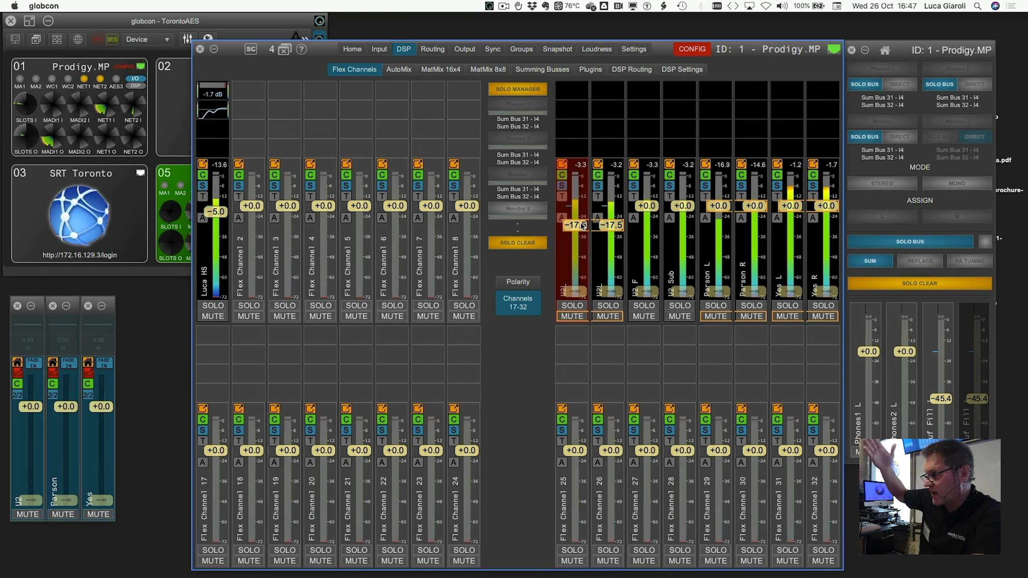
left_click(441, 69)
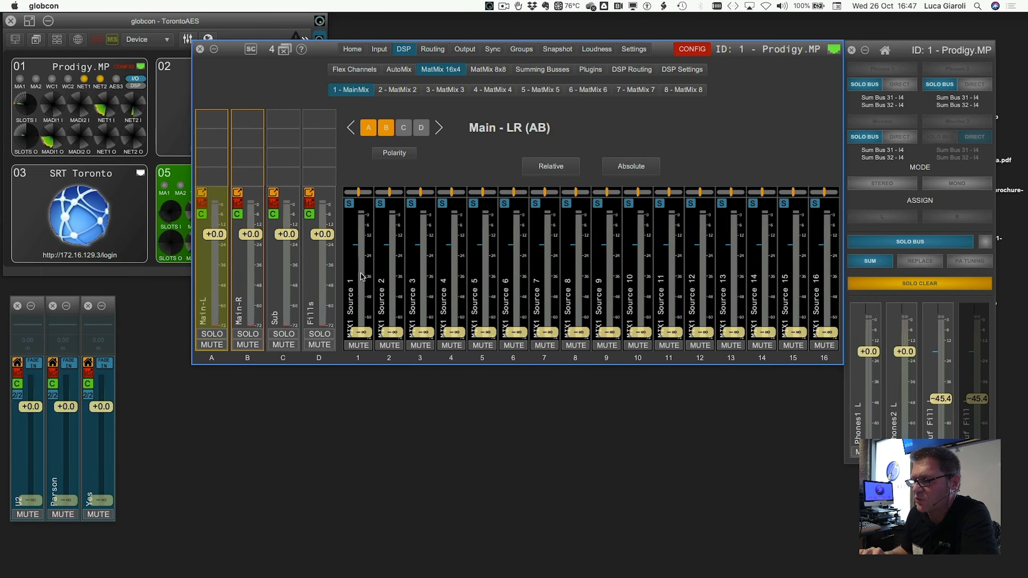
- Patch flex channel U2L into MainMix source 1 and label the source from it
left_click(349, 205)
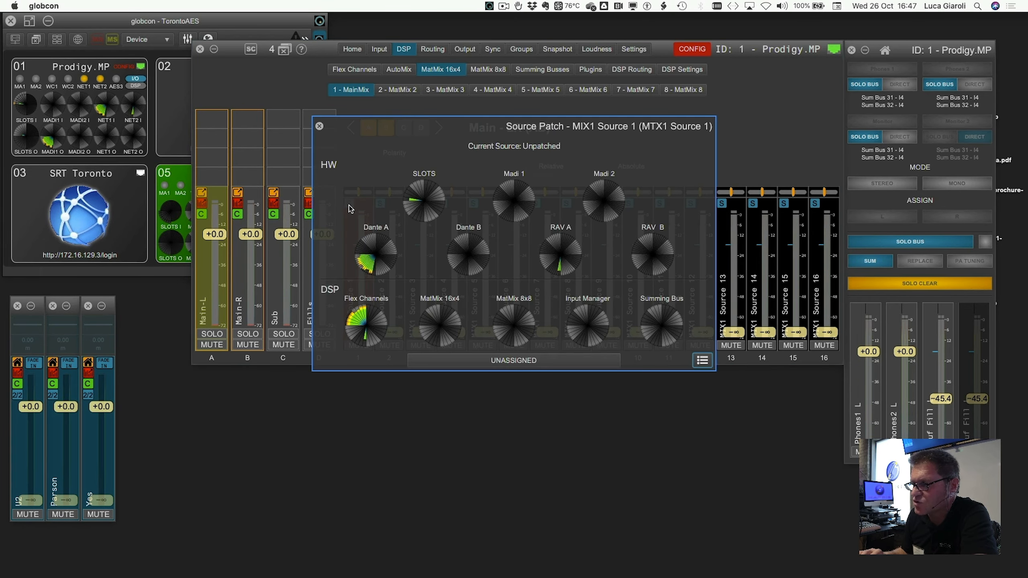
left_click(359, 321)
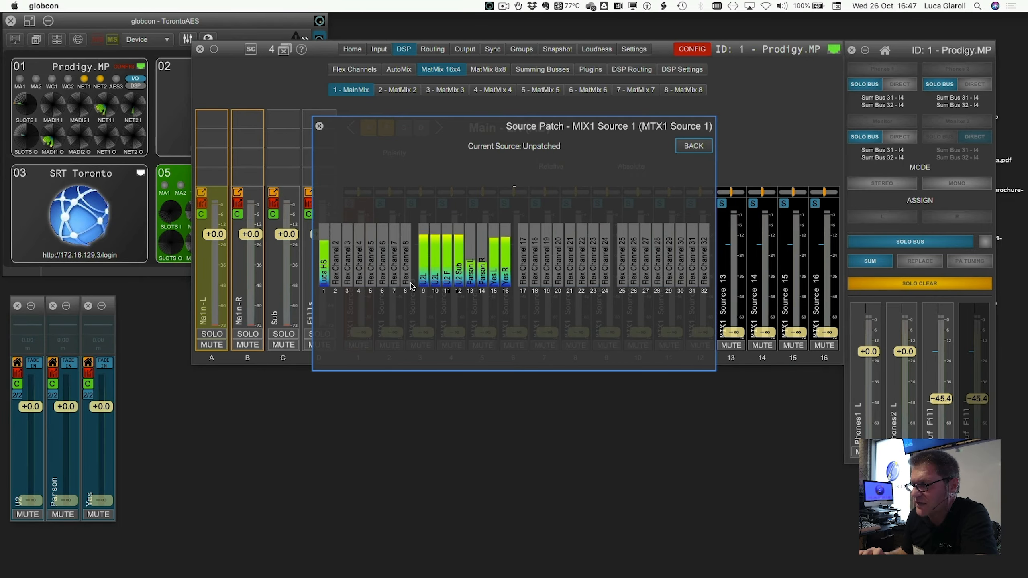
left_click(430, 266)
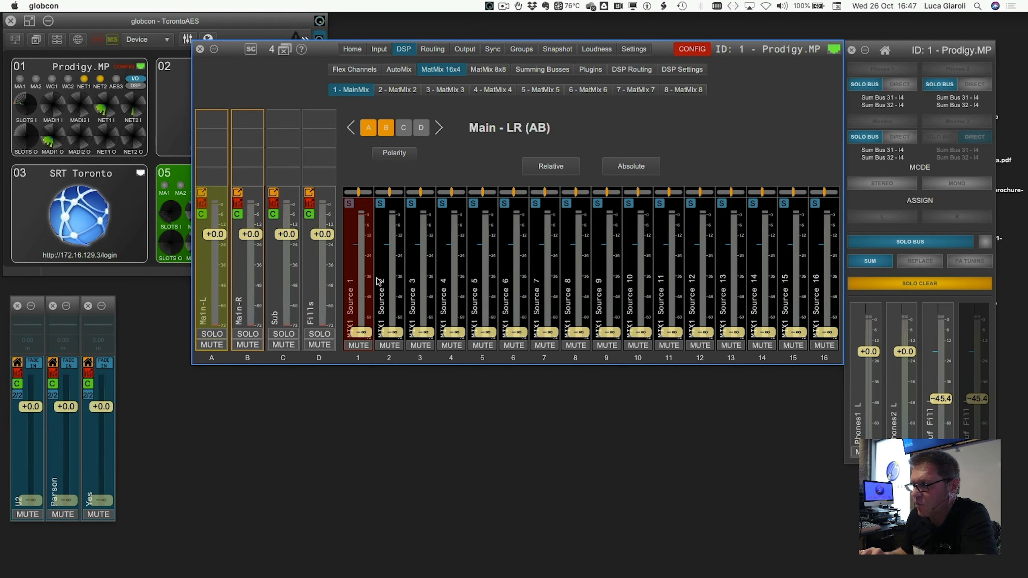
right_click(359, 277)
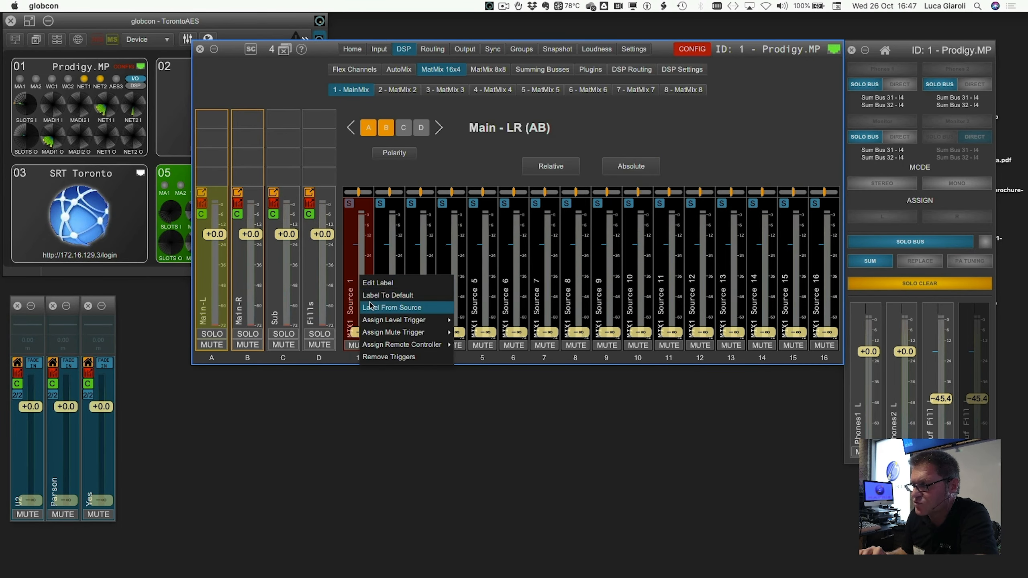
left_click(365, 308)
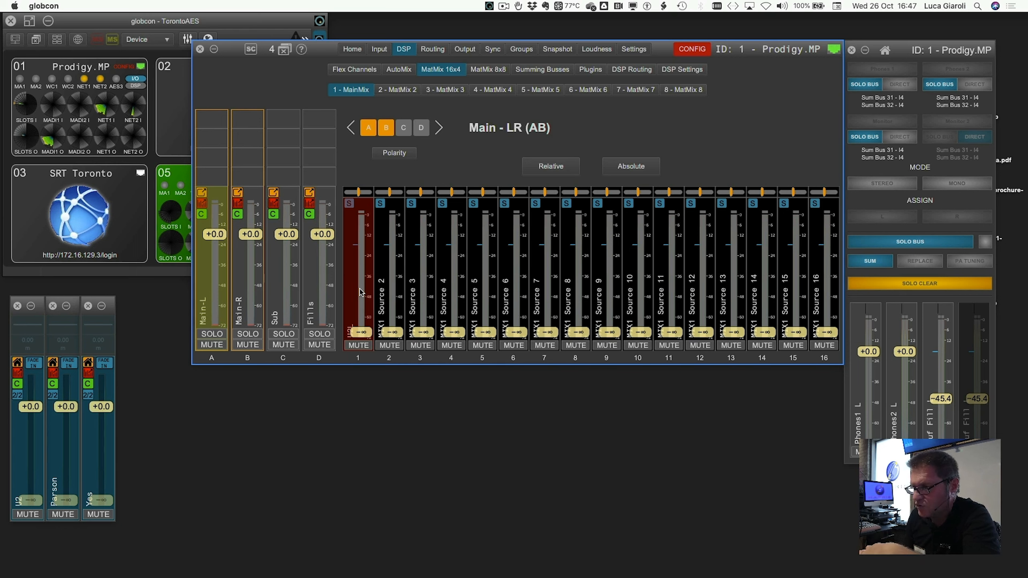
- Set source 1 to 0 dB, fade in the U2 playback channel, and go to DSP Routing
double_click(362, 293)
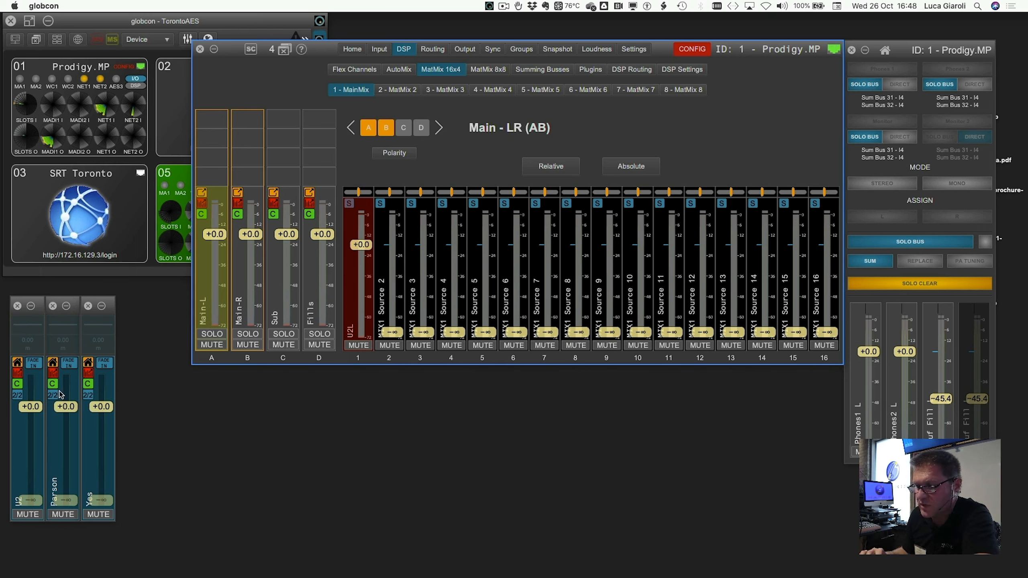
left_click(37, 367)
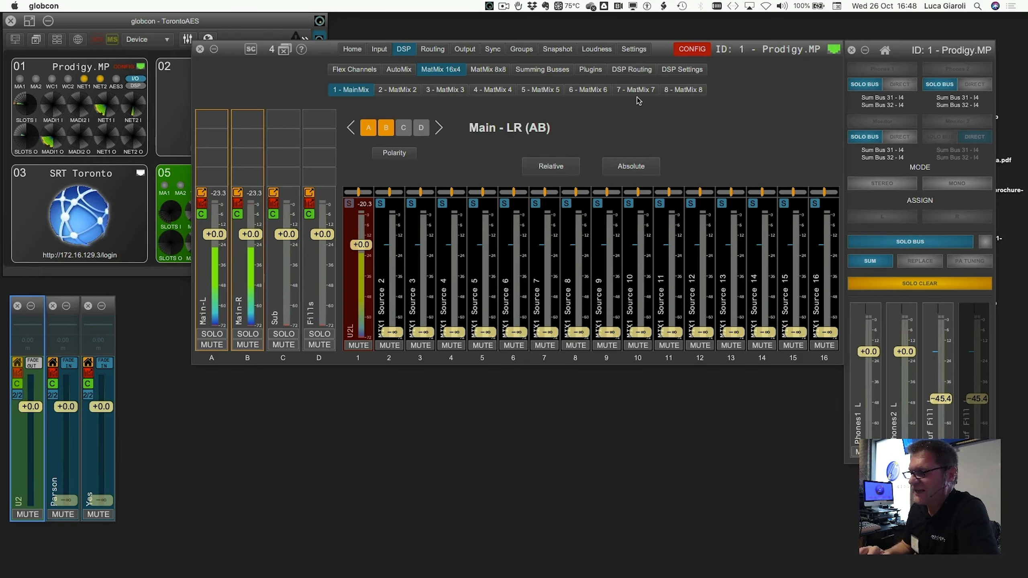
left_click(635, 72)
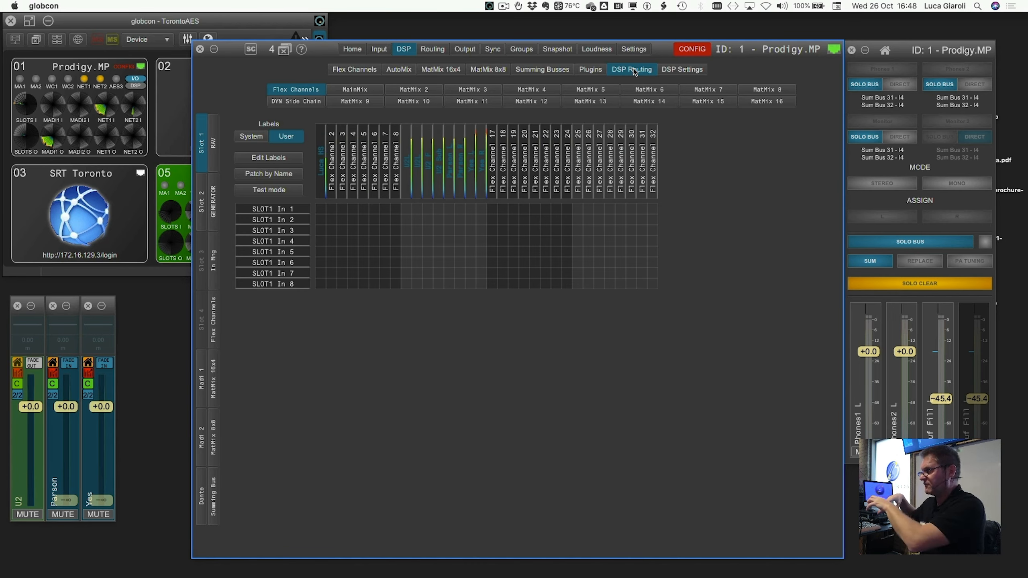
- In DSP Routing, patch flex channels U2L through Yes R one-to-one into MainMix sources 1–8
left_click(363, 90)
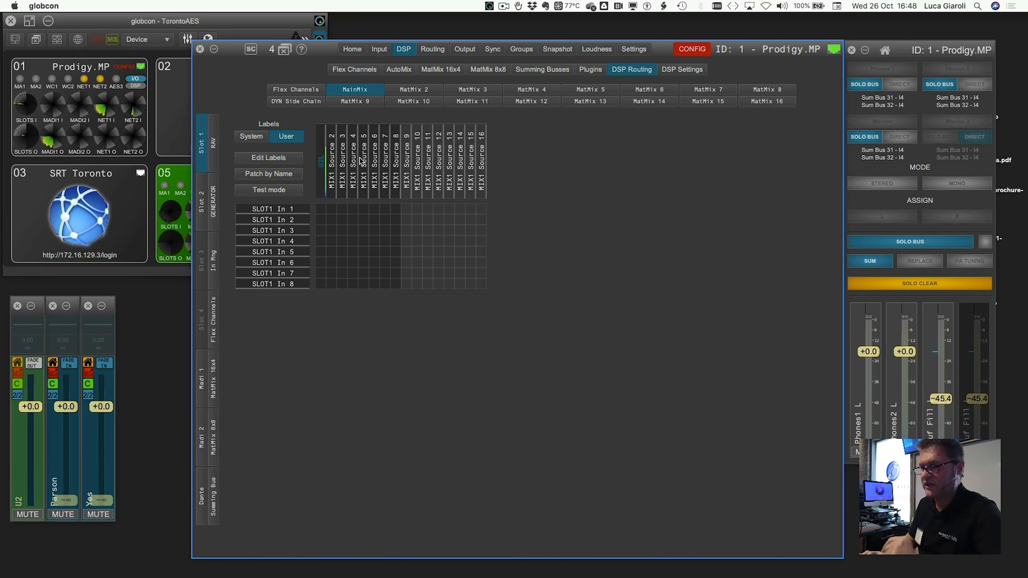
double_click(320, 166)
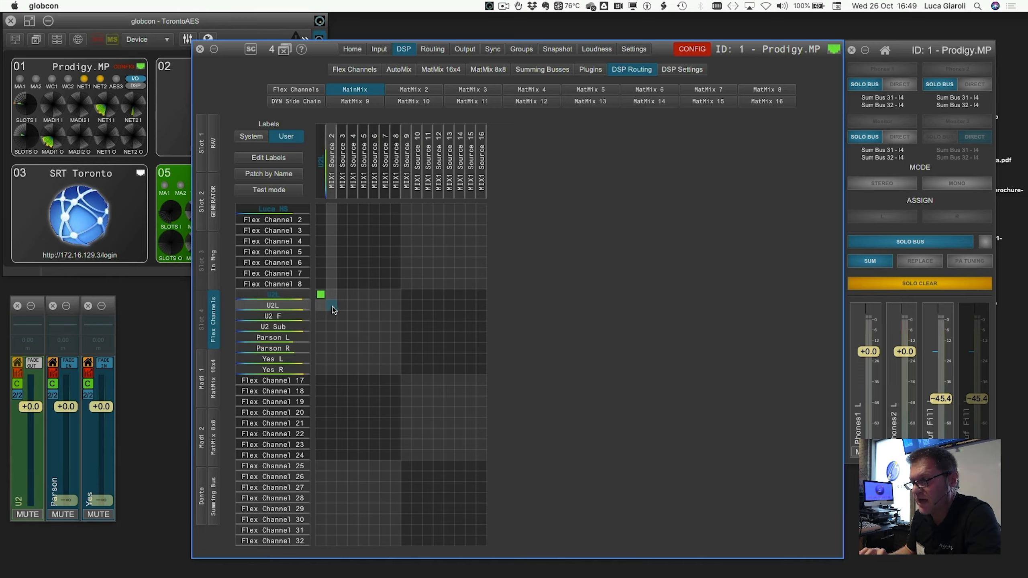
left_click_drag(333, 310, 397, 373)
left_click(410, 383)
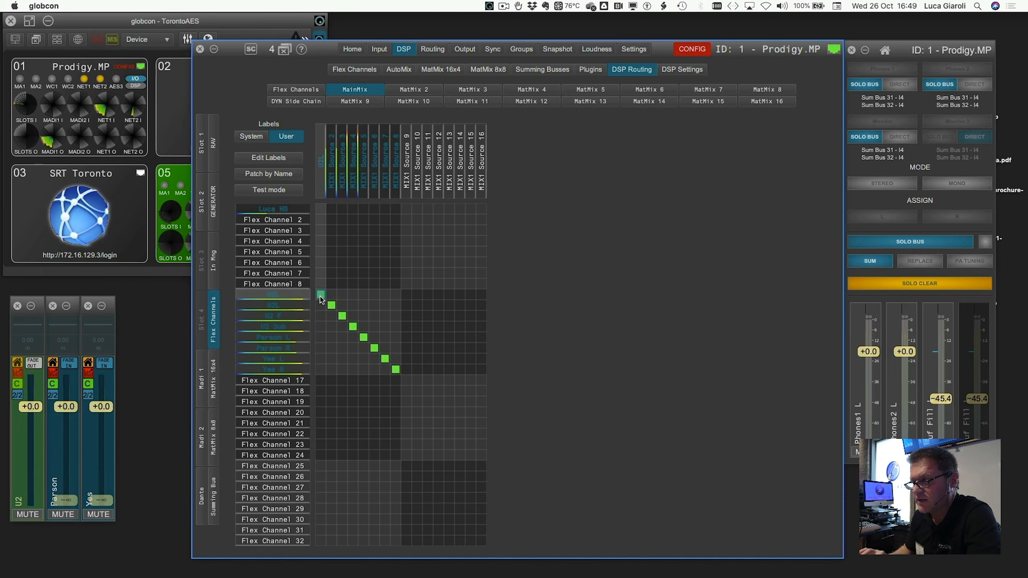
- Name MainMix sources 1–8 after their patched channels and return to MatMix 16x4
left_click_drag(321, 295, 396, 300)
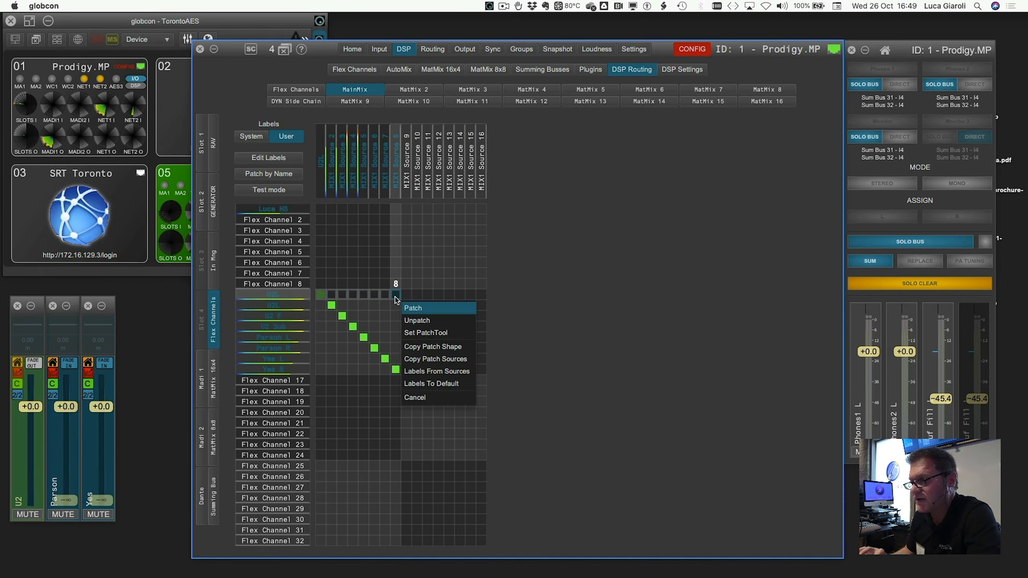
left_click(430, 371)
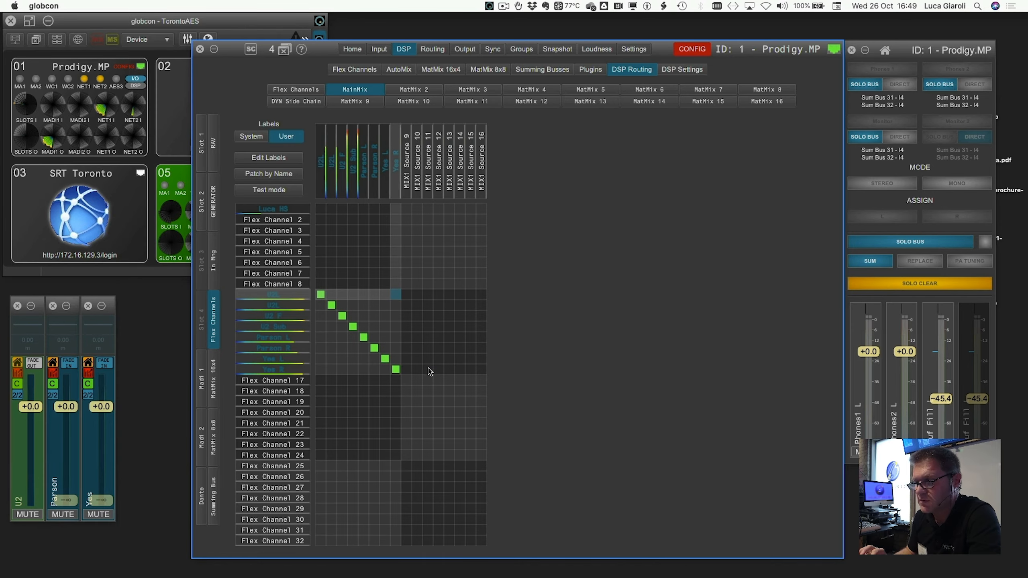
left_click(429, 70)
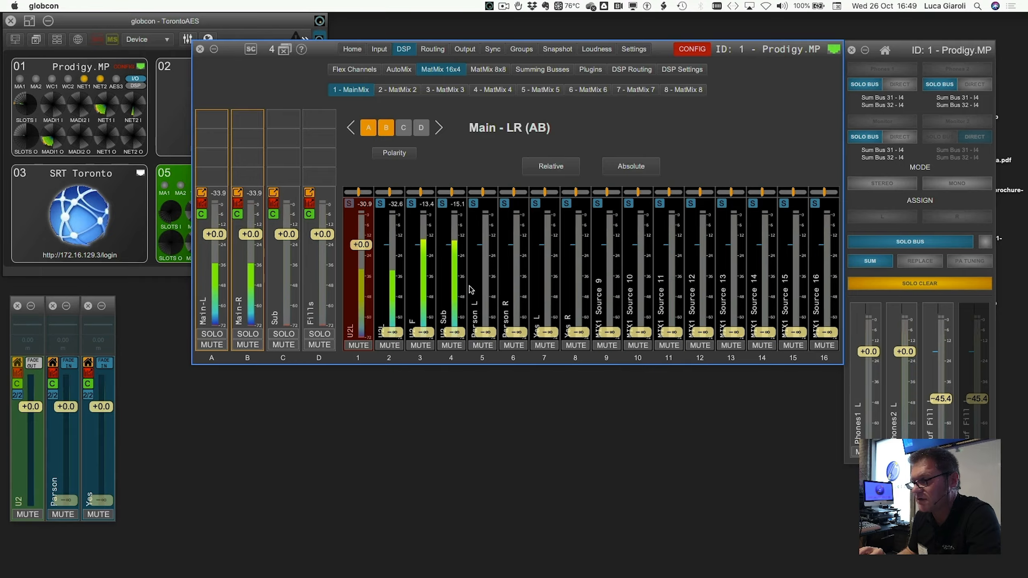
- In Main - LR, pan source 1 hard left, set source 2 to 0 dB panned hard right, mute source 3
left_click(218, 259)
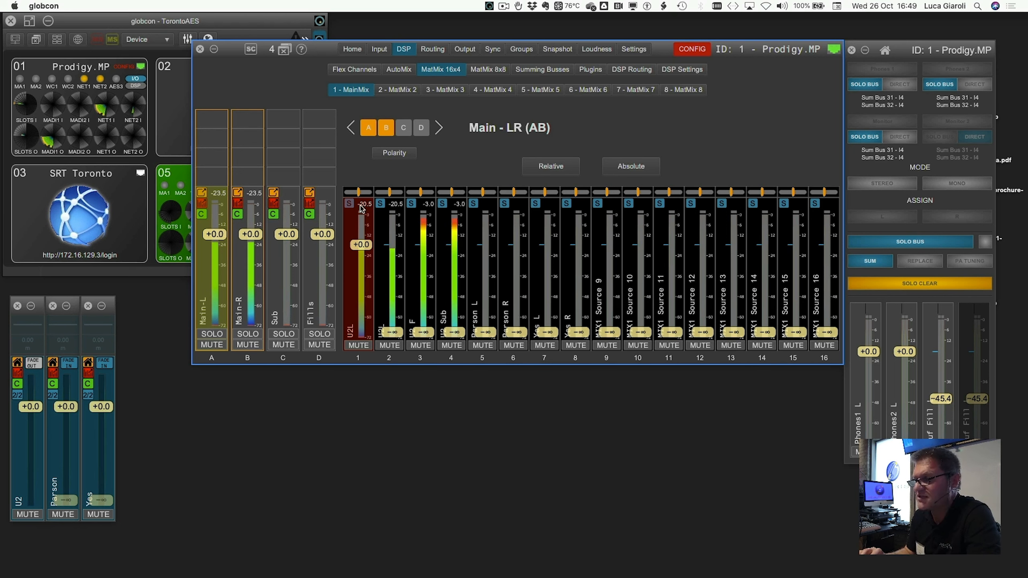
left_click_drag(358, 193, 344, 192)
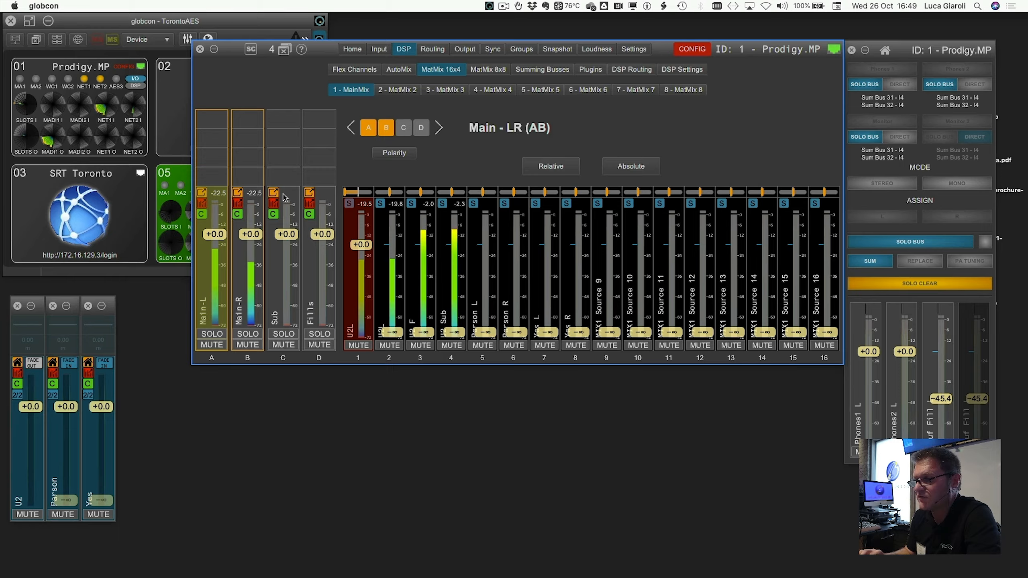
double_click(393, 259)
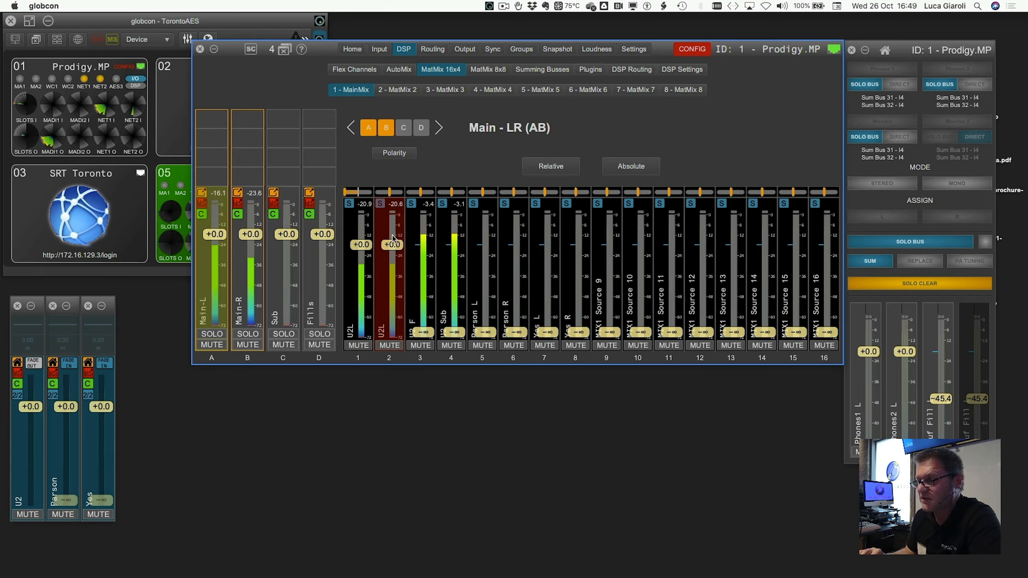
left_click_drag(388, 195, 411, 198)
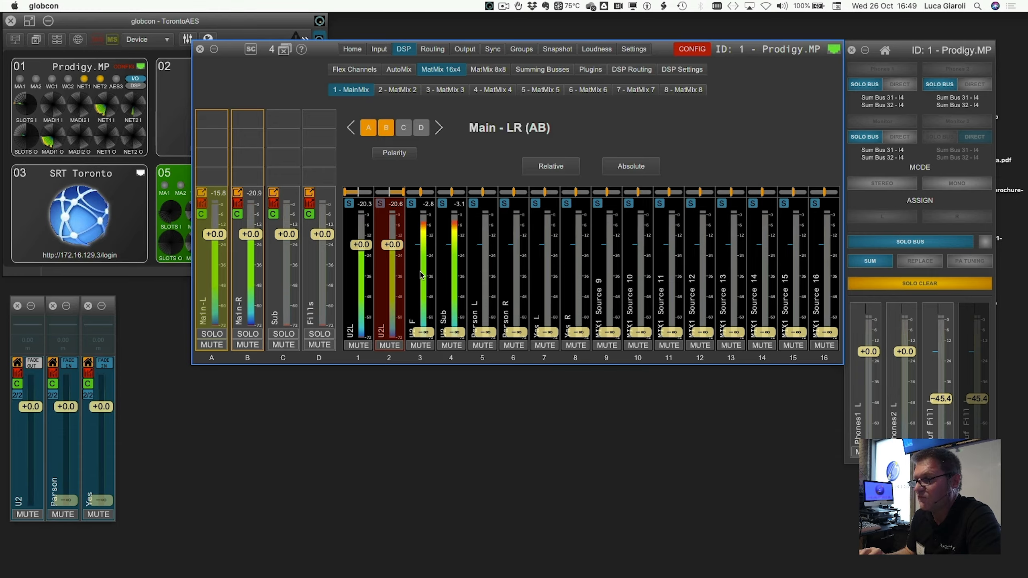
left_click(421, 345)
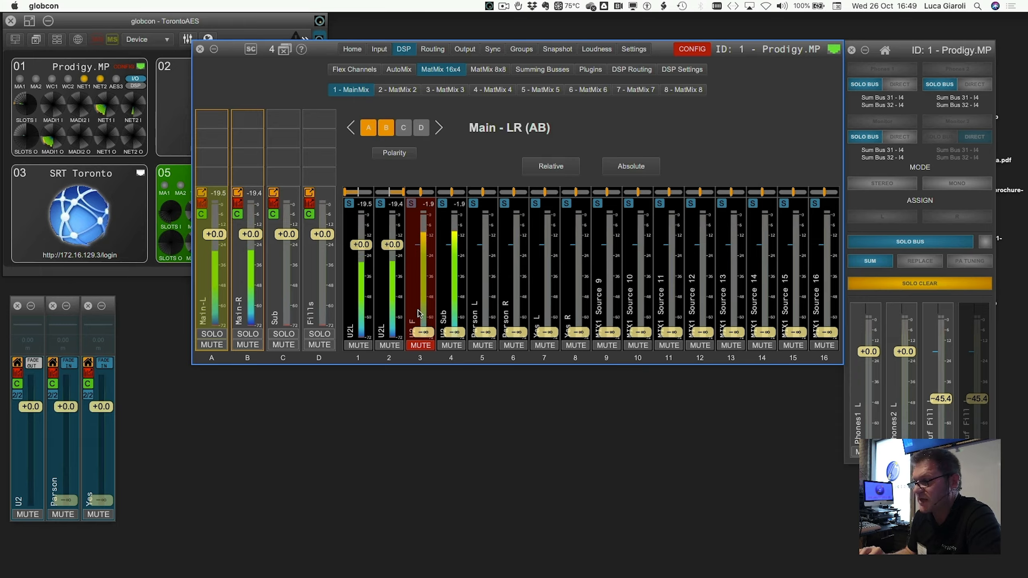
- Send source 3 (U2 F) to the Fills output at +0.0 dB, then reselect Main - LR
left_click(317, 310)
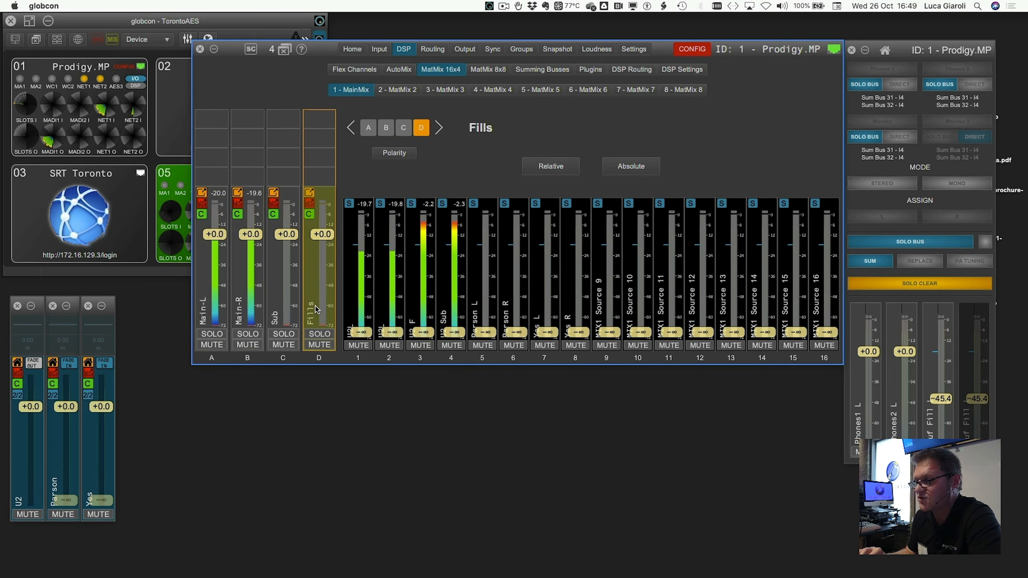
left_click(419, 298)
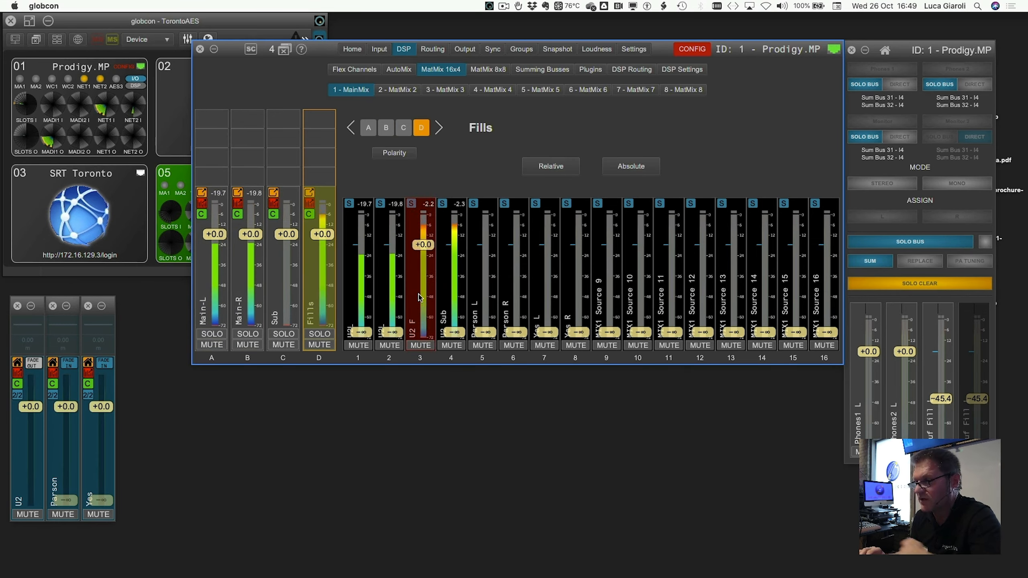
left_click(209, 283)
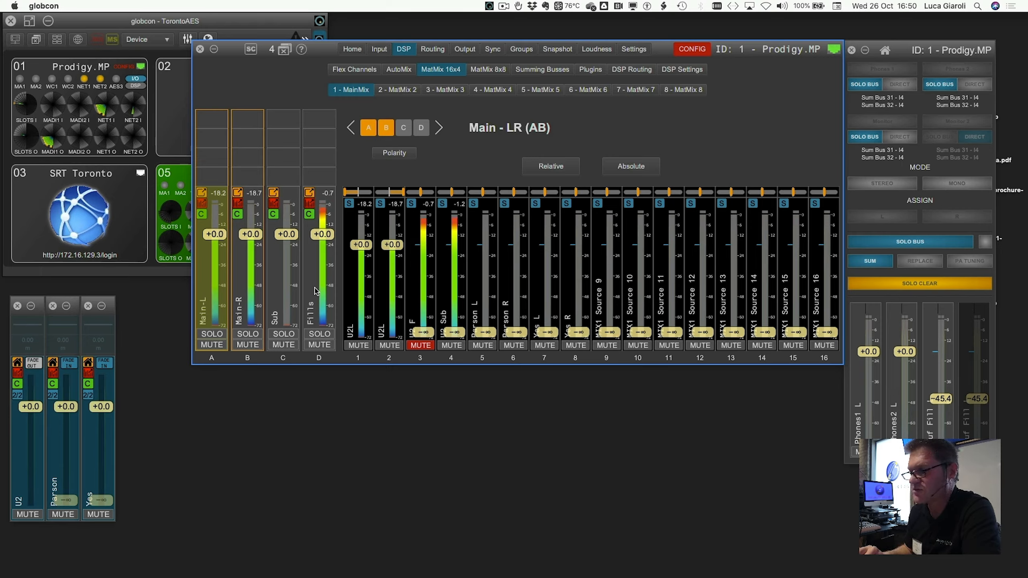
- Send source 4 (U2 Sub) to the Sub output at +0.0 dB and mute it in Main - LR
left_click(283, 287)
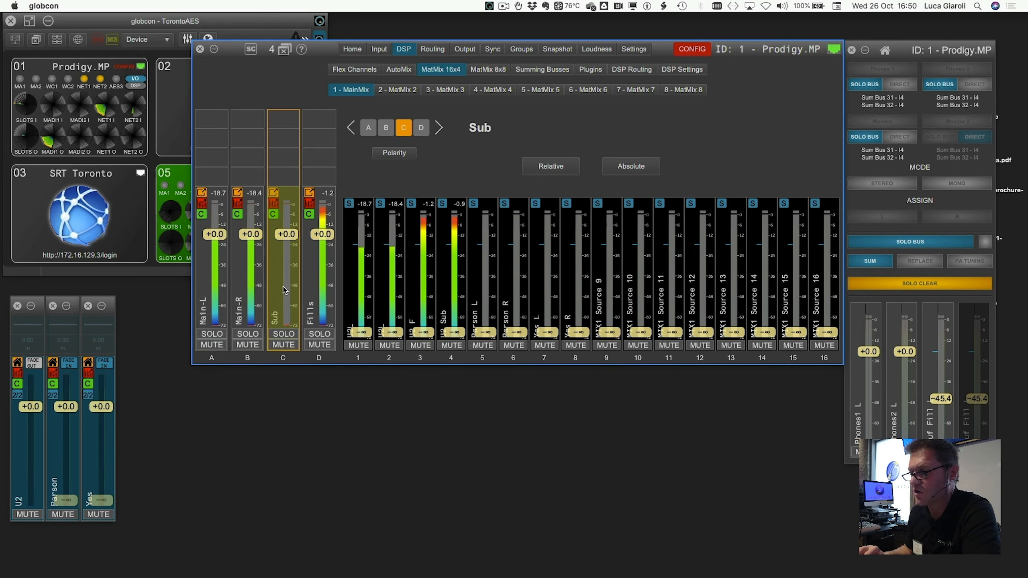
left_click(458, 276)
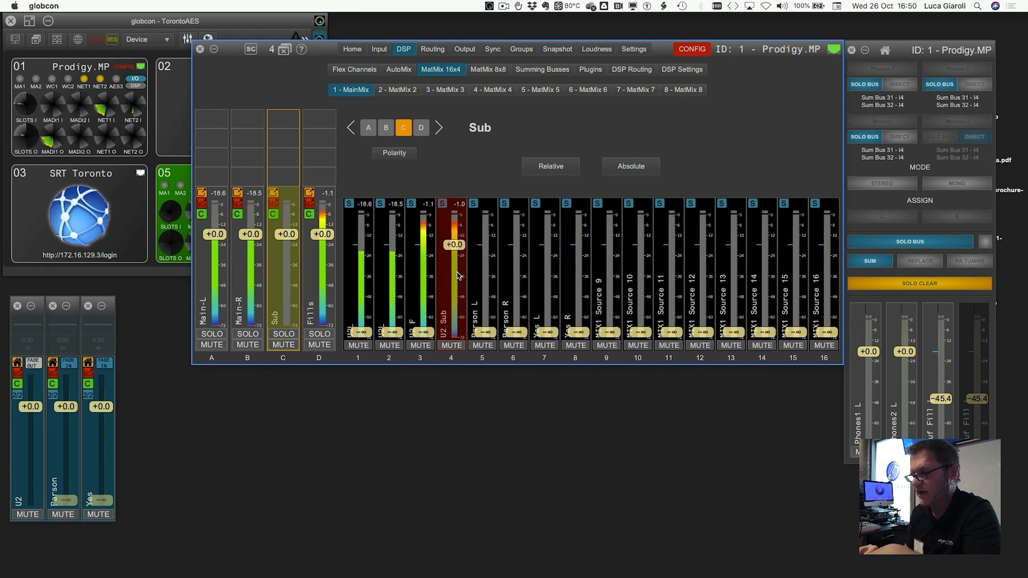
left_click(205, 290)
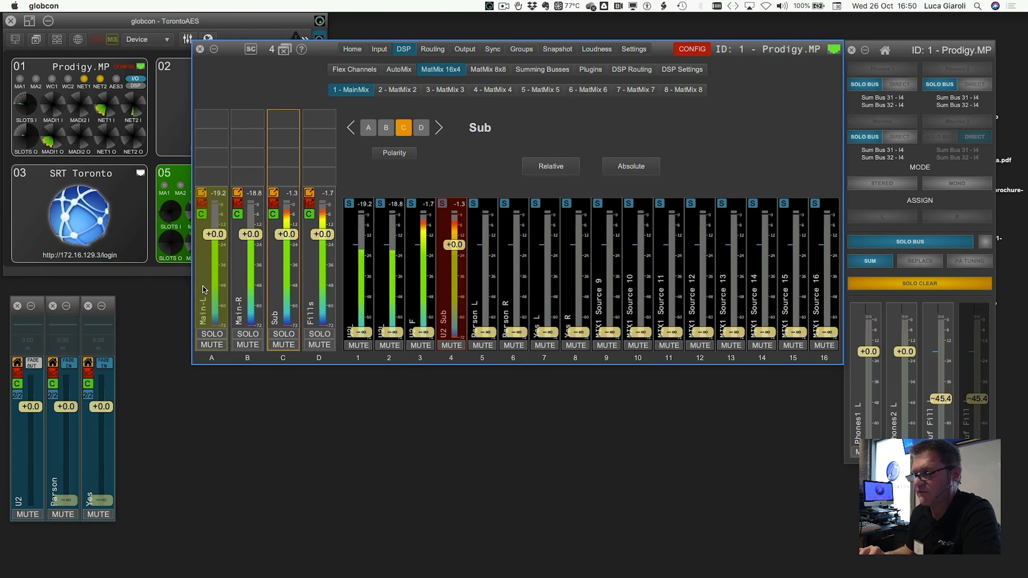
left_click(445, 346)
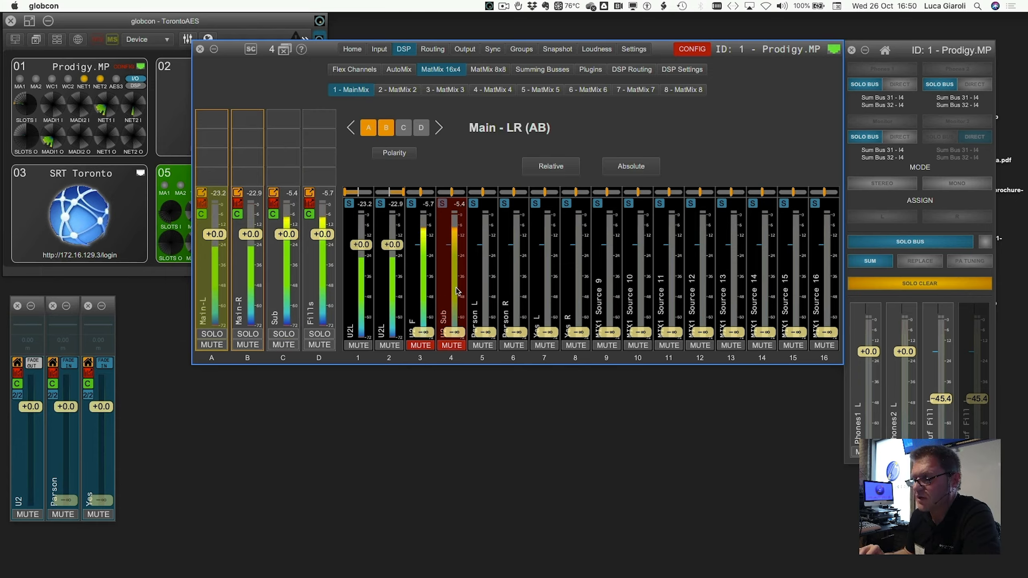
- Set sources 5–6 to 0 dB in Main-LR and pan them hard left and right
left_click(491, 293)
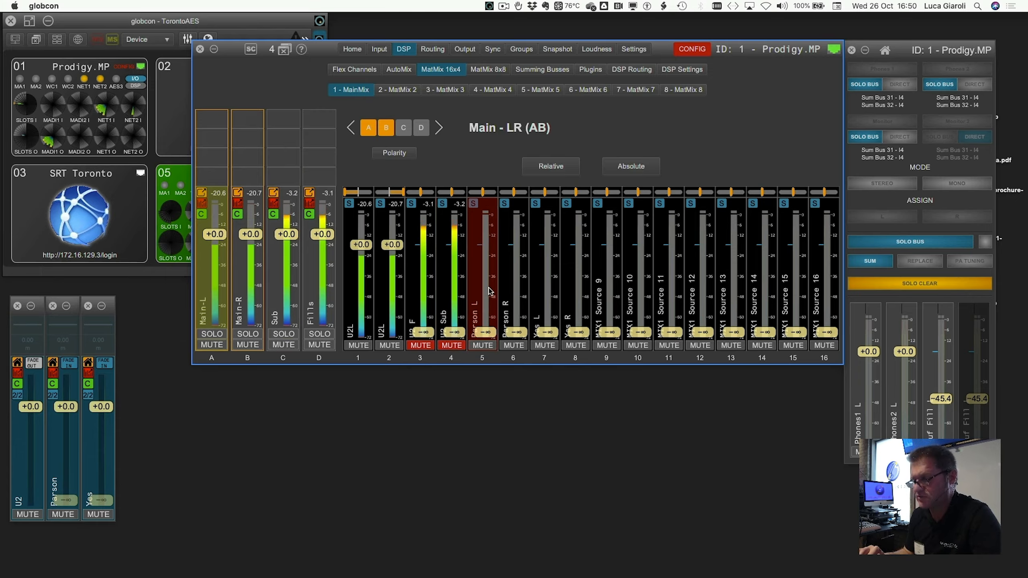
left_click(515, 333, "shift")
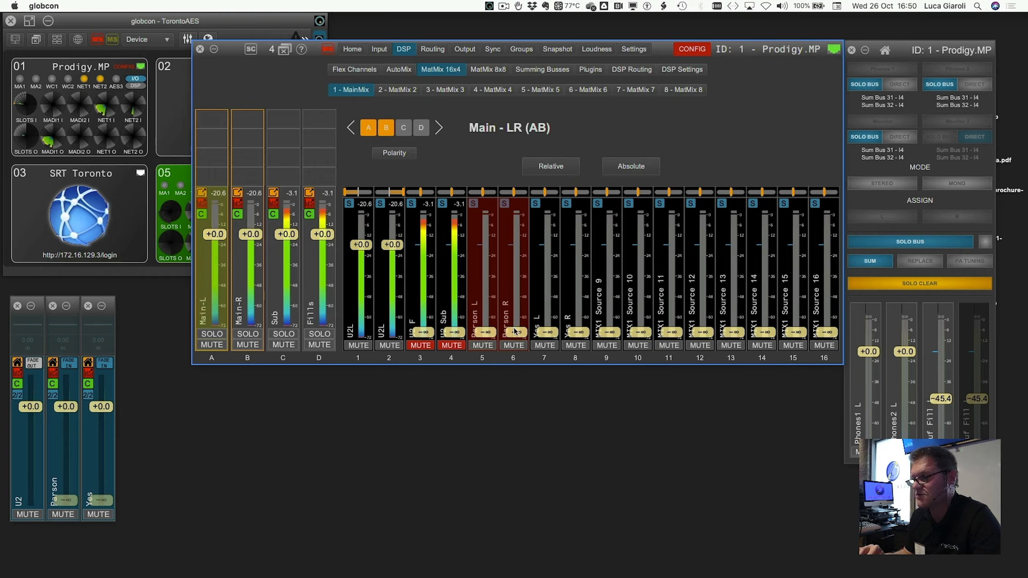
double_click(515, 333)
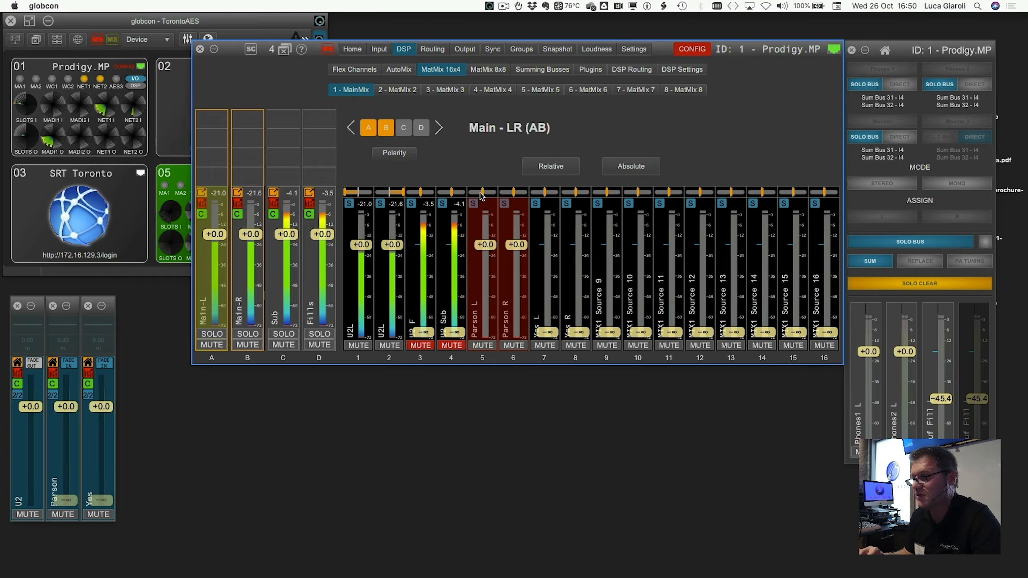
left_click_drag(480, 195, 547, 194)
- Pan Yes L (source 7) hard left and Yes R (source 8) hard right, then show the Sub mix
left_click(547, 265)
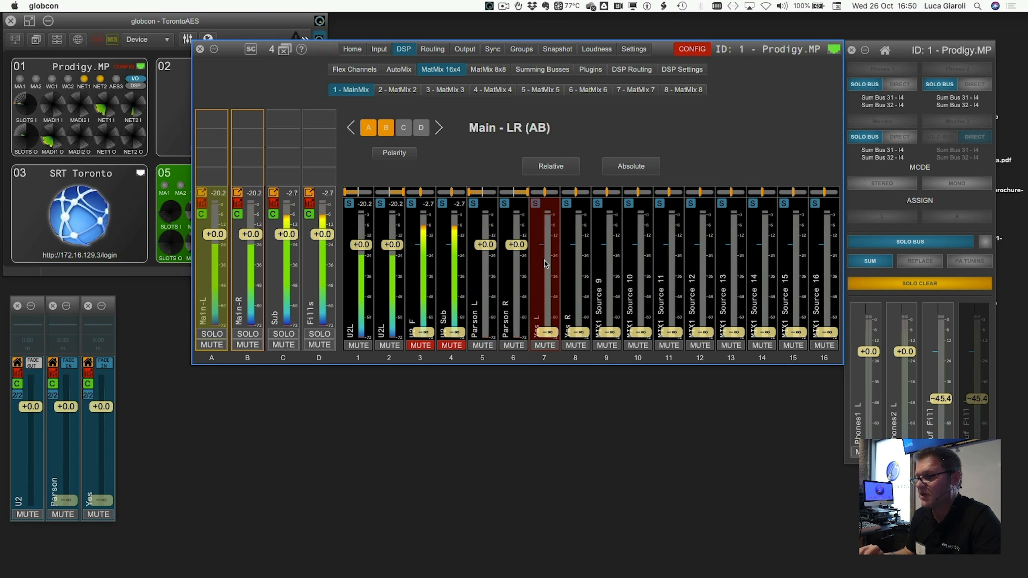
left_click(571, 266, "shift")
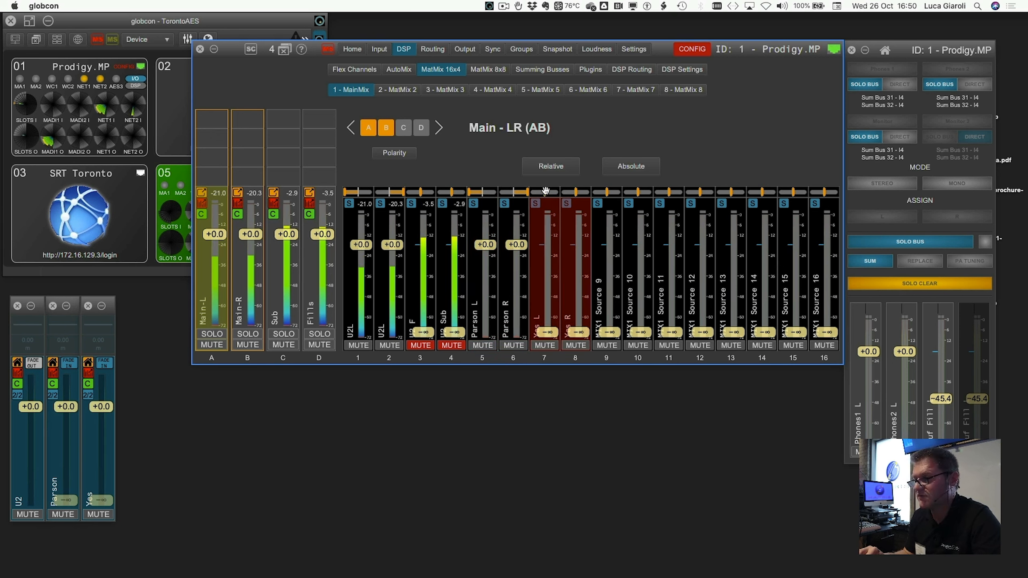
left_click_drag(543, 191, 496, 189)
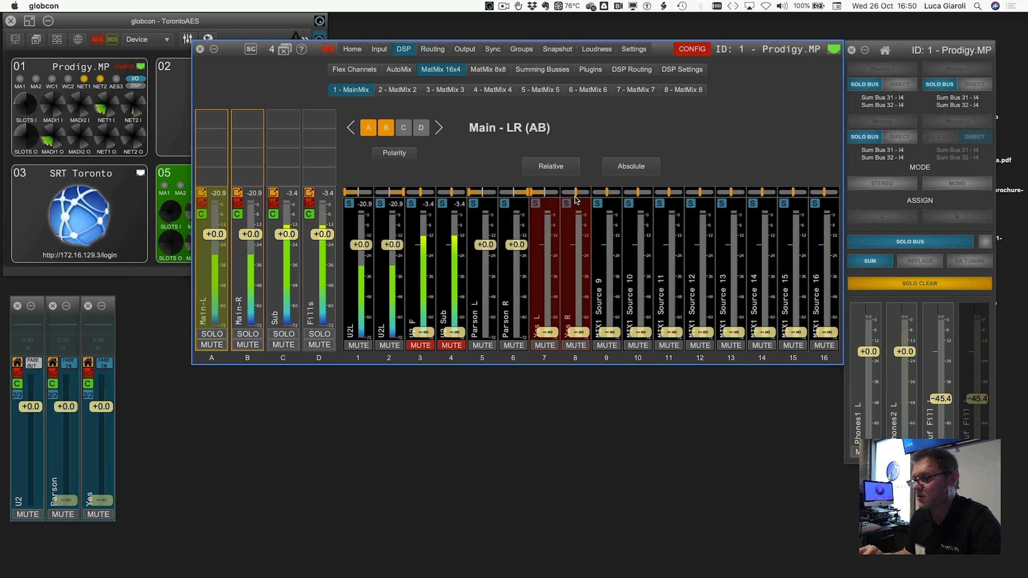
left_click_drag(577, 193, 602, 199)
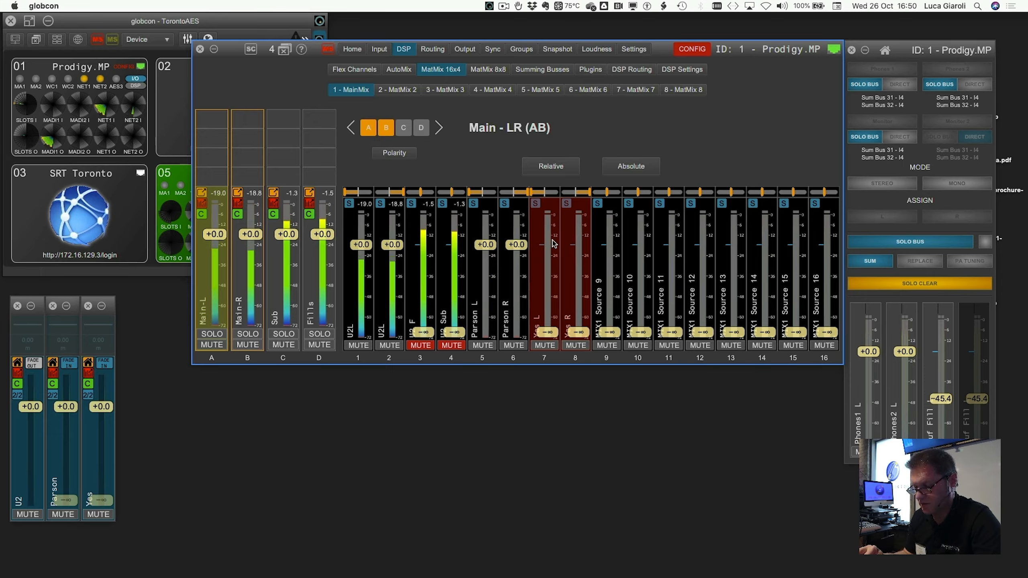
left_click(271, 294)
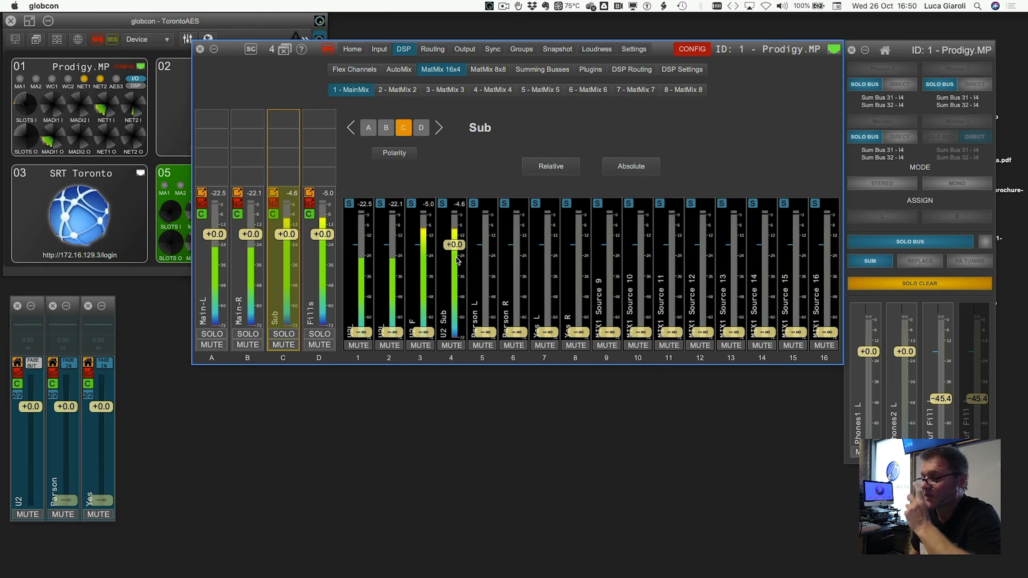
- Send Parson L/R and Yes L/R (sources 5–8) into the Sub mix at -6 dB, then show Fills
left_click(493, 282)
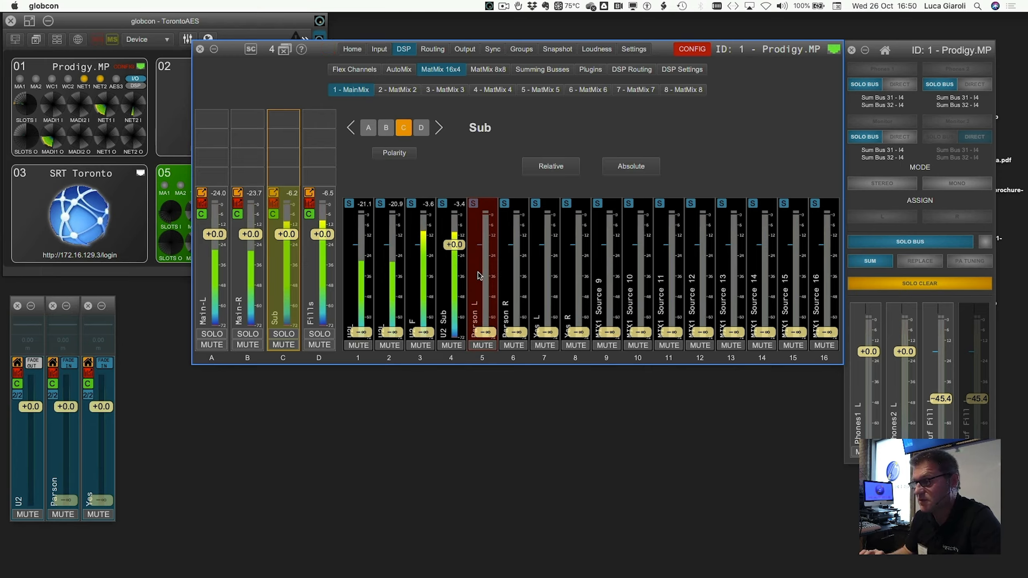
left_click(502, 285)
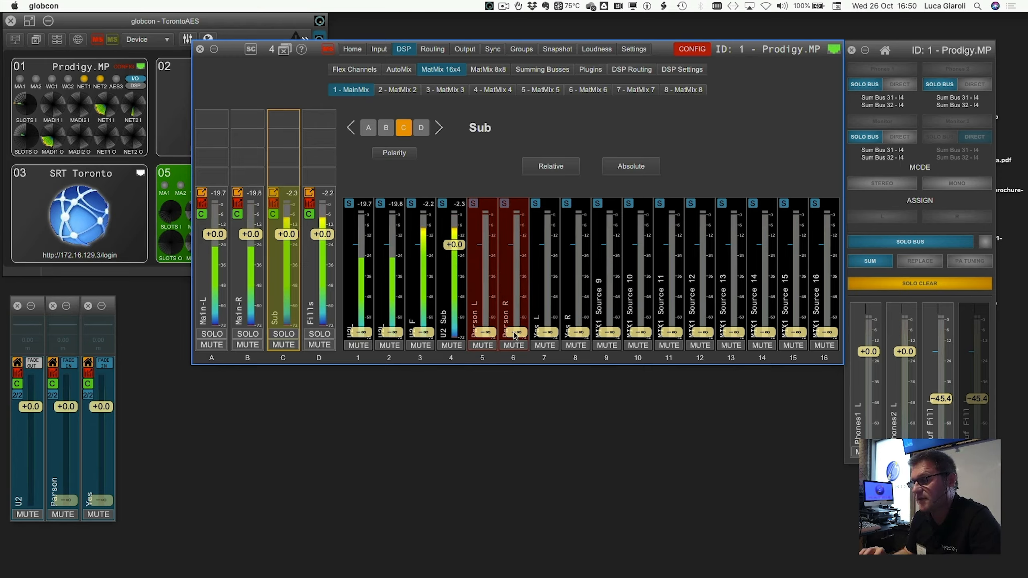
left_click(537, 304)
left_click(585, 286)
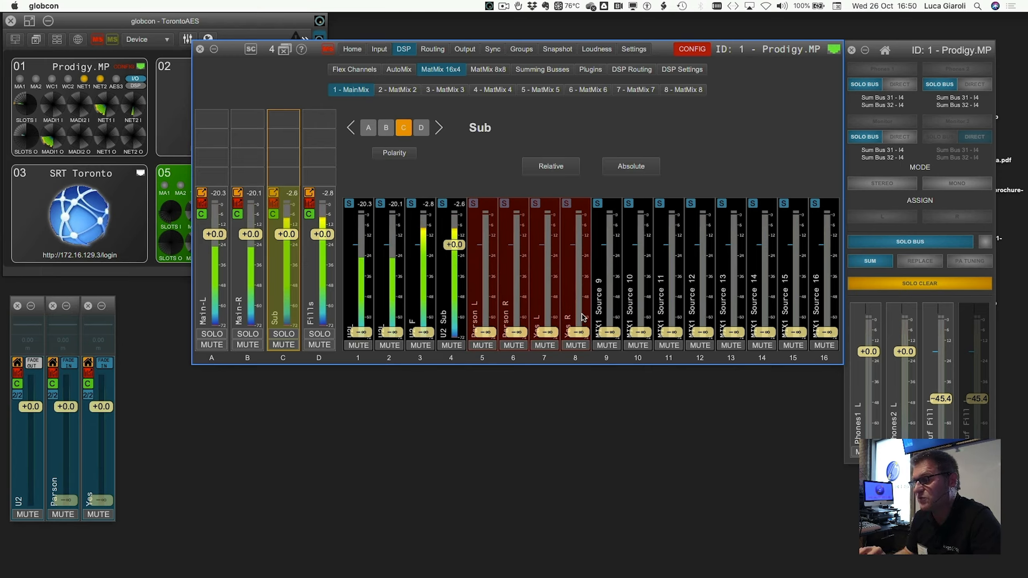
type("-6")
key("Return")
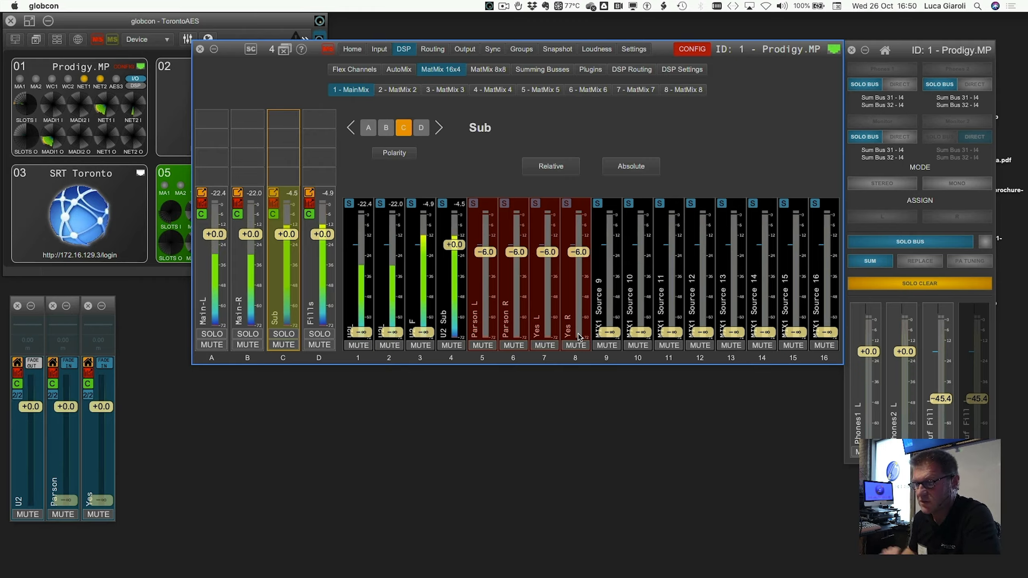
left_click(324, 279)
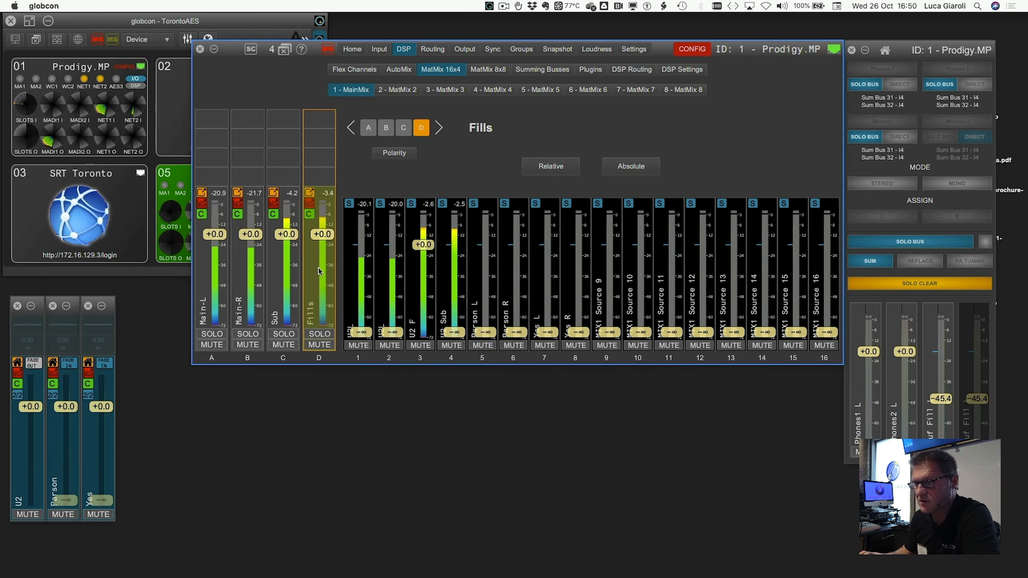
- Send Parson L/R and Yes L/R (sources 5–8) into the Fills mix at -6 dB
left_click(493, 286)
left_click(513, 287)
left_click(534, 288)
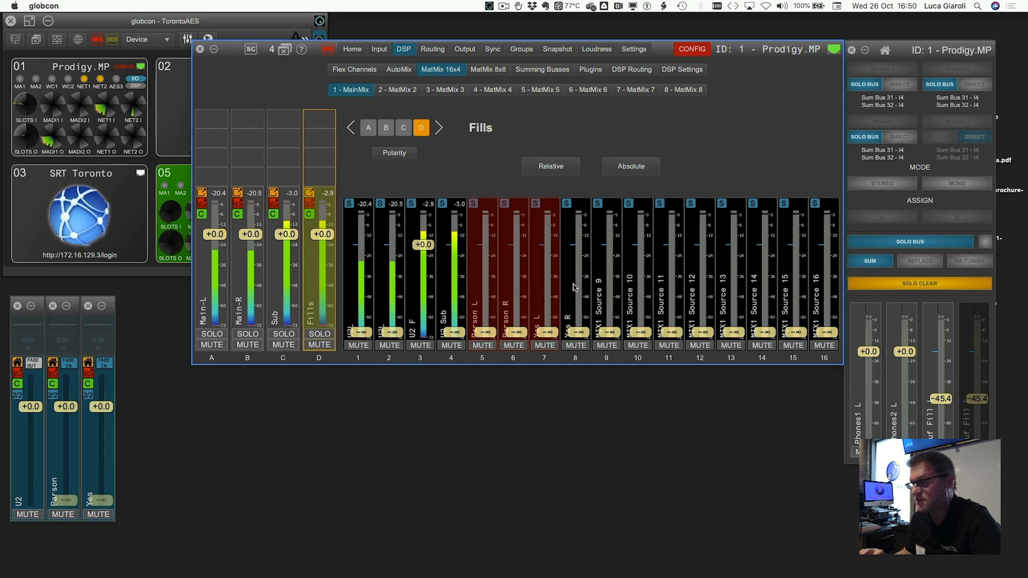
left_click(573, 285)
double_click(582, 335)
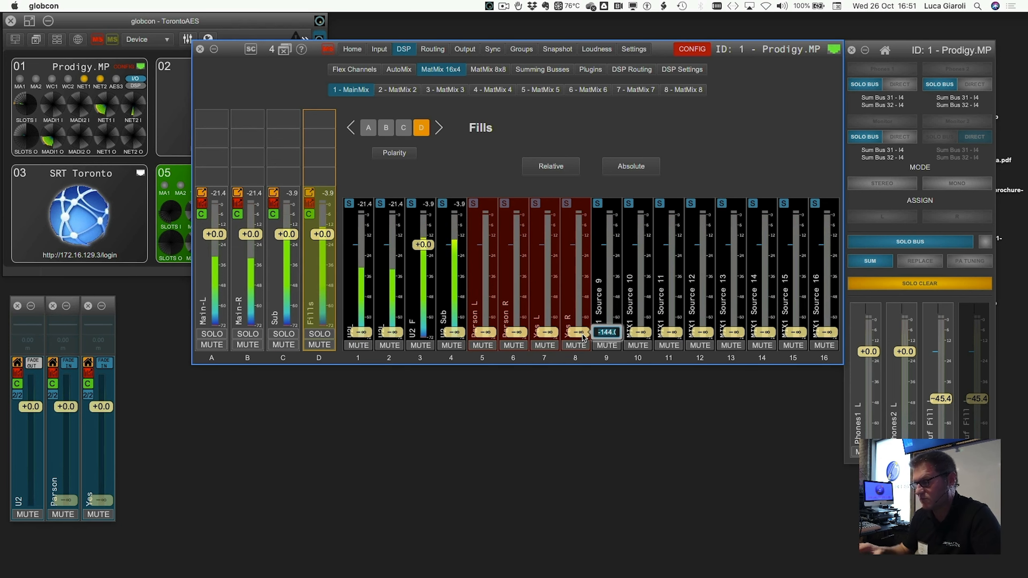
type("-6")
key("Return")
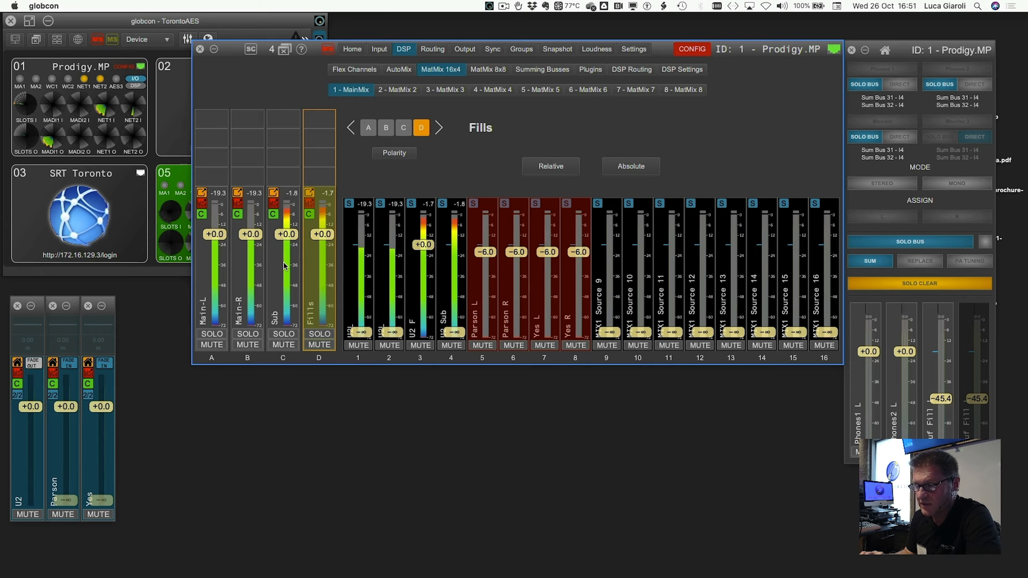
- Recheck the Main-LR and Sub mixes, inspecting the U2 Sub source on channel 4
left_click(221, 293)
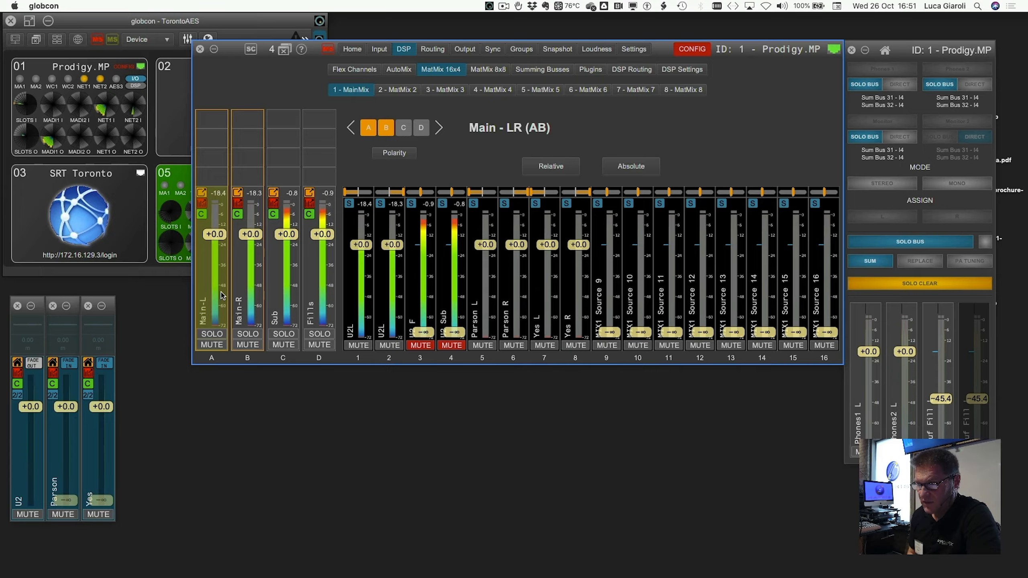
left_click(287, 281)
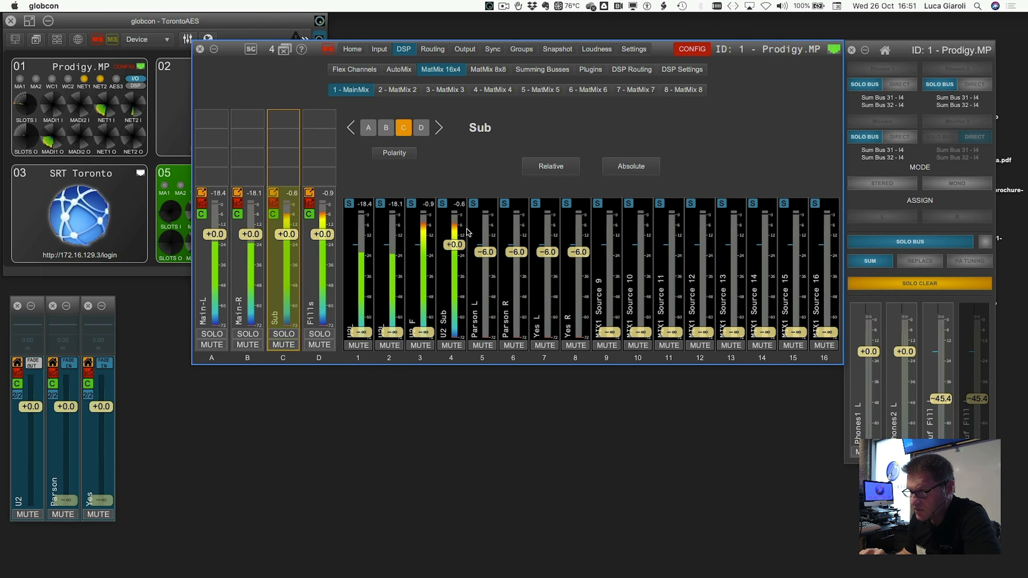
left_click(447, 208)
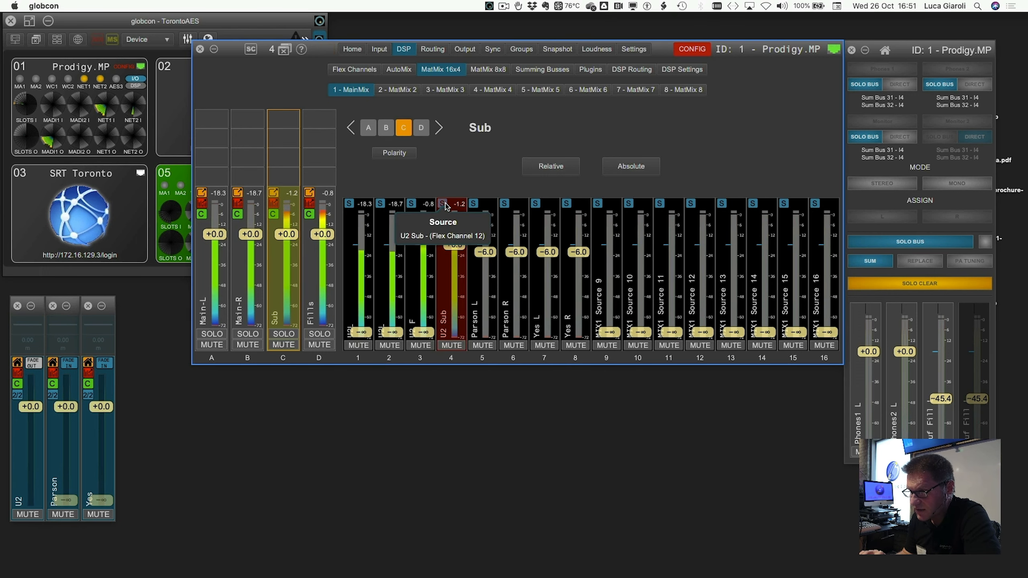
left_click(362, 72)
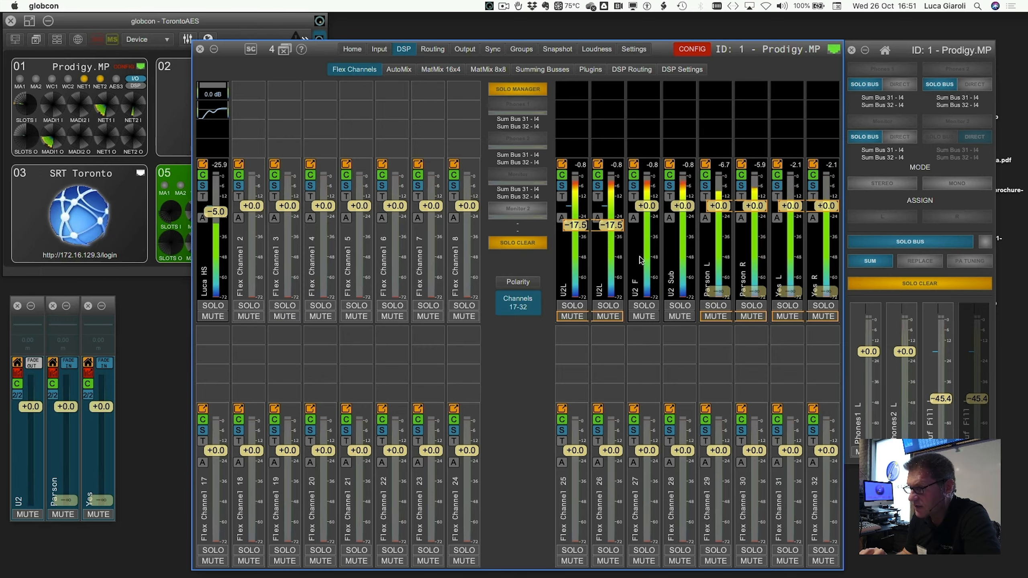
- Raise the linked U2L input faders, then return to the MatMix 16x4 Sub mix
left_click_drag(612, 226, 616, 206)
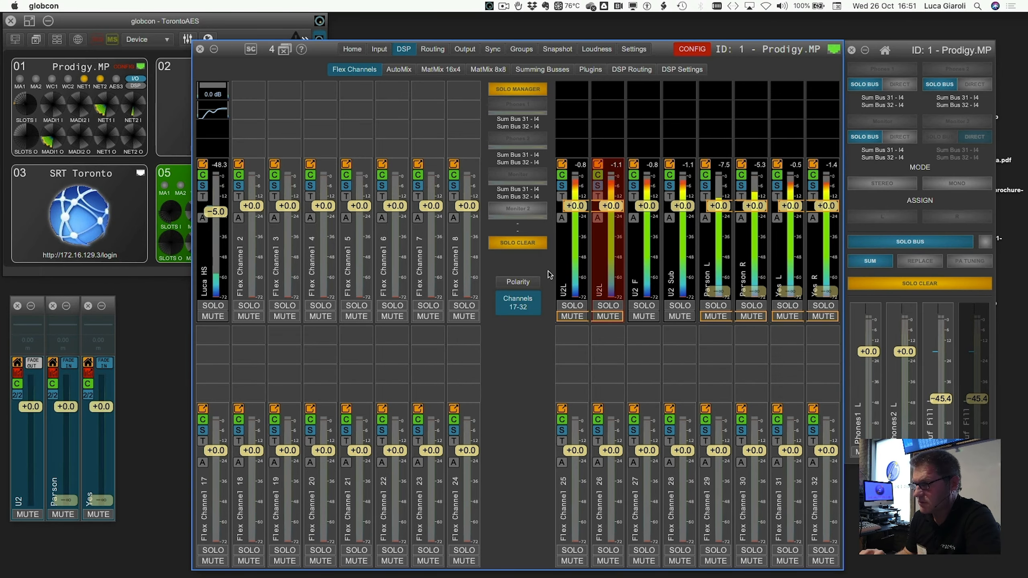
left_click(441, 70)
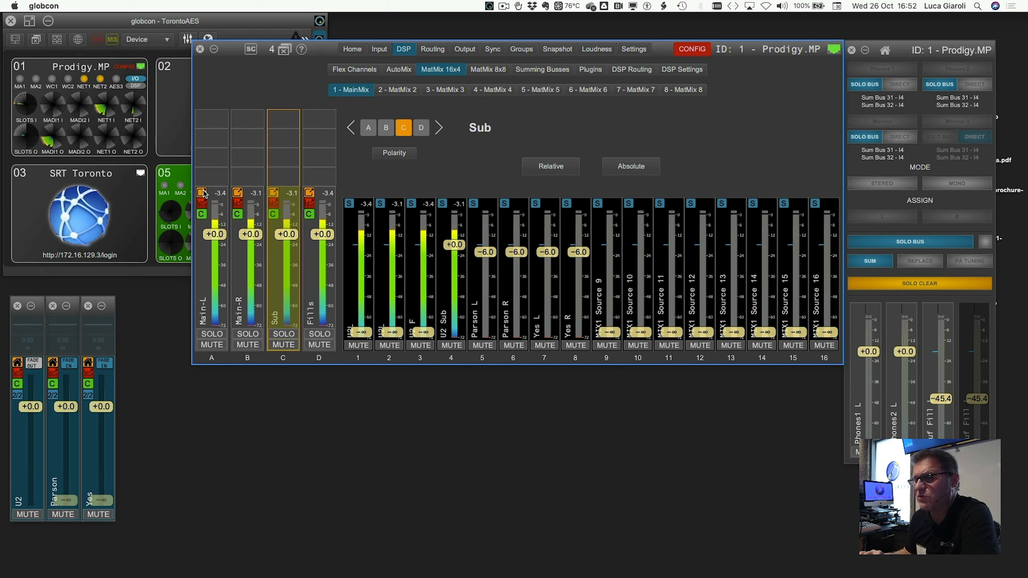
- Link master Main-L with Main-R, copying Main-L's settings to Main-R
right_click(216, 276)
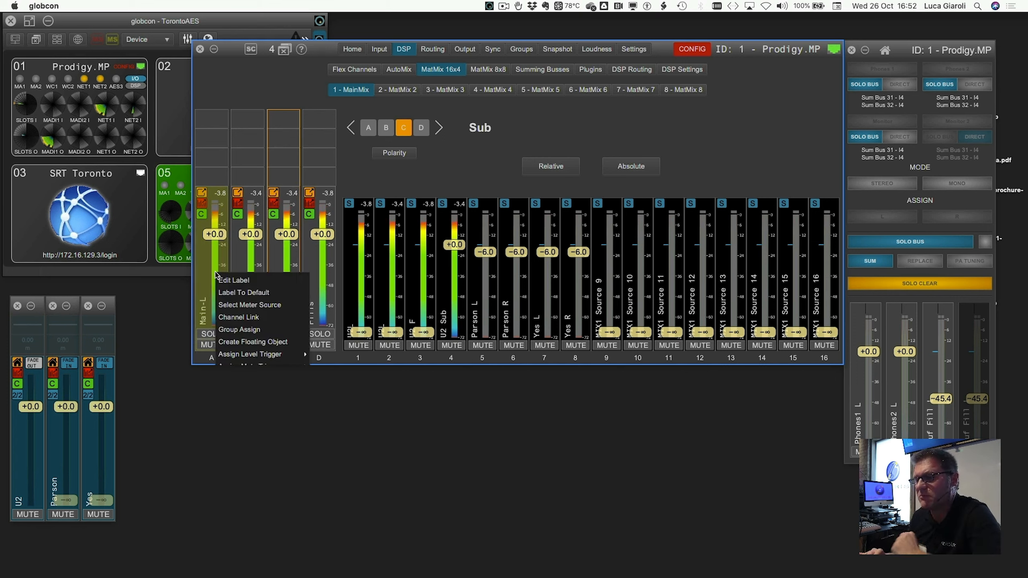
left_click(226, 318)
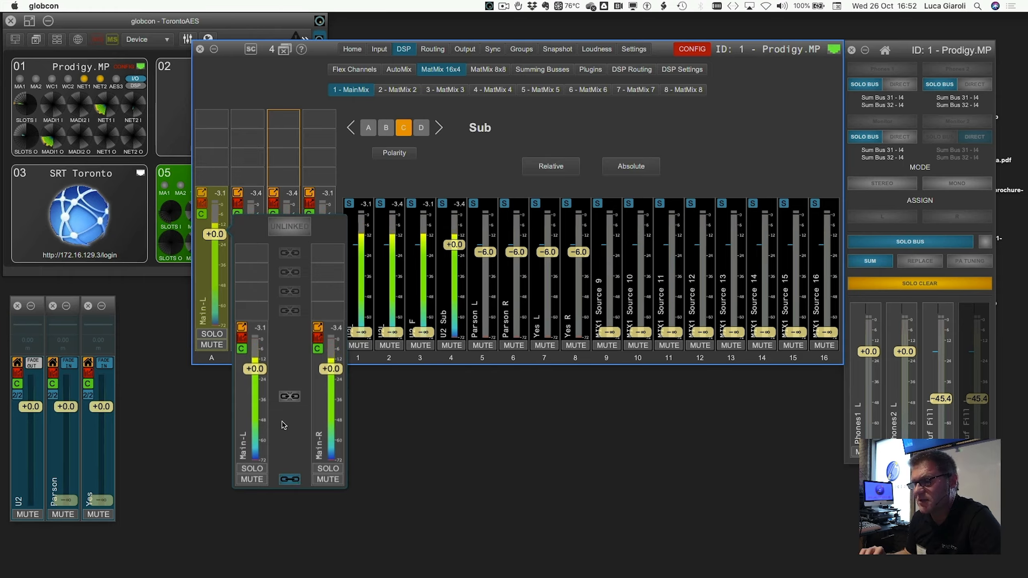
left_click(290, 231)
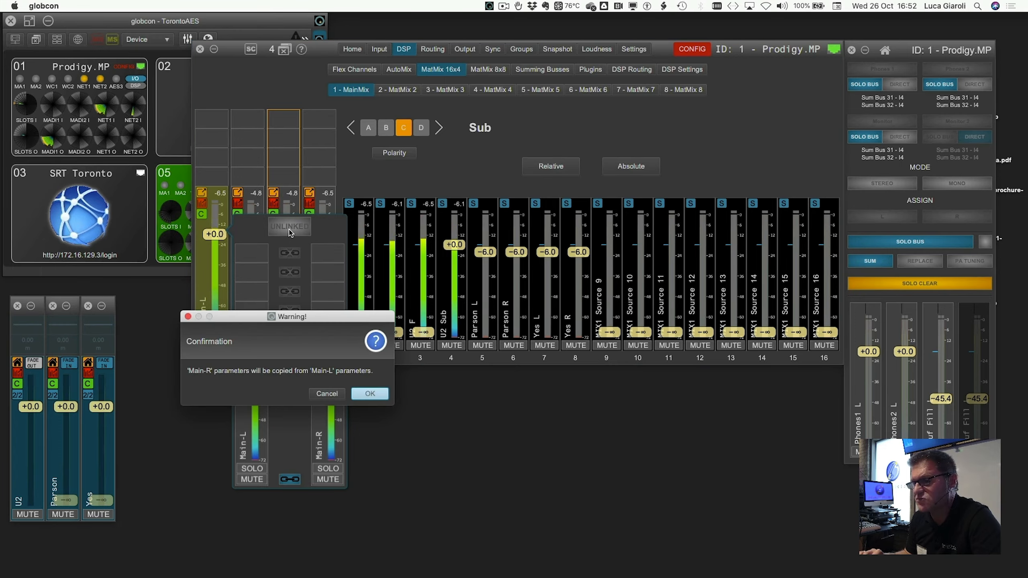
left_click(365, 394)
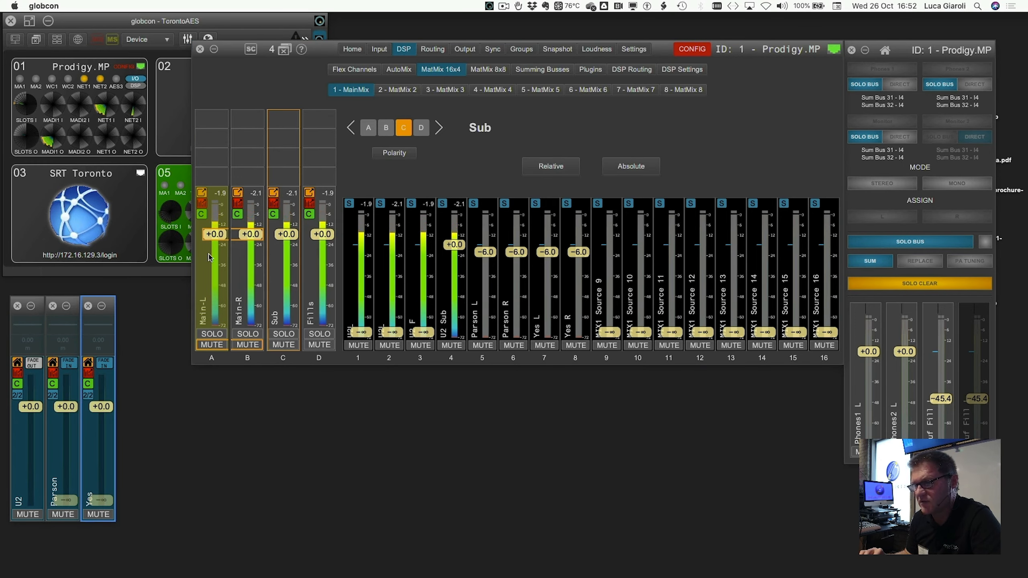
- Float the Main-L, Main-R, Sub and Fills master faders and show flex channels 17-32
left_click(202, 193)
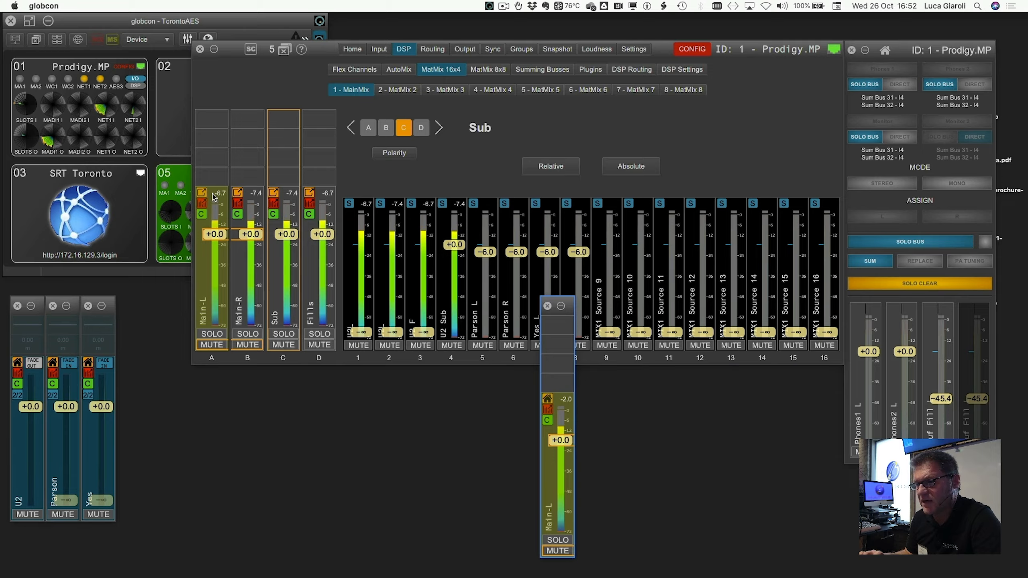
left_click(239, 193)
left_click(273, 193)
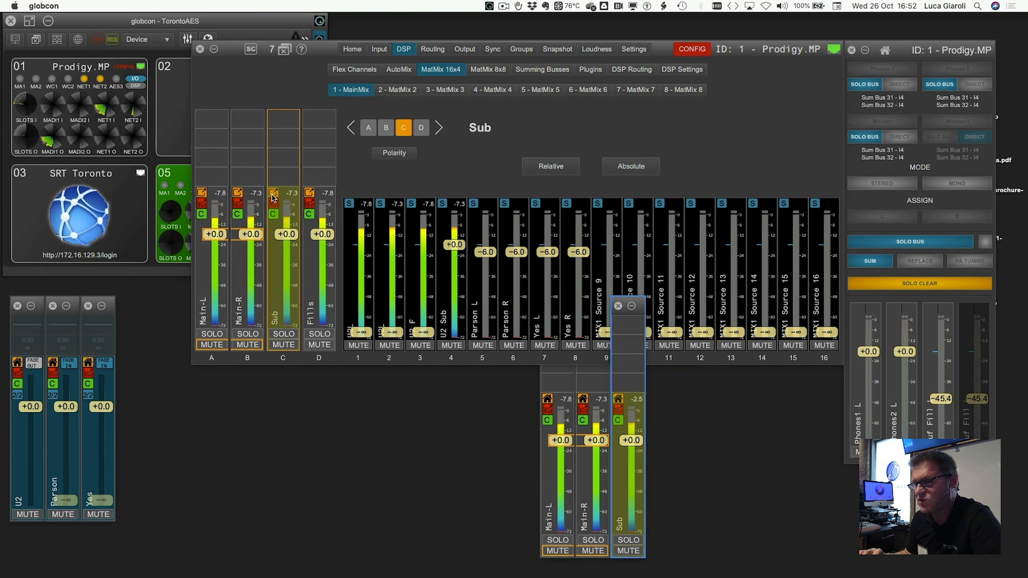
left_click(312, 194)
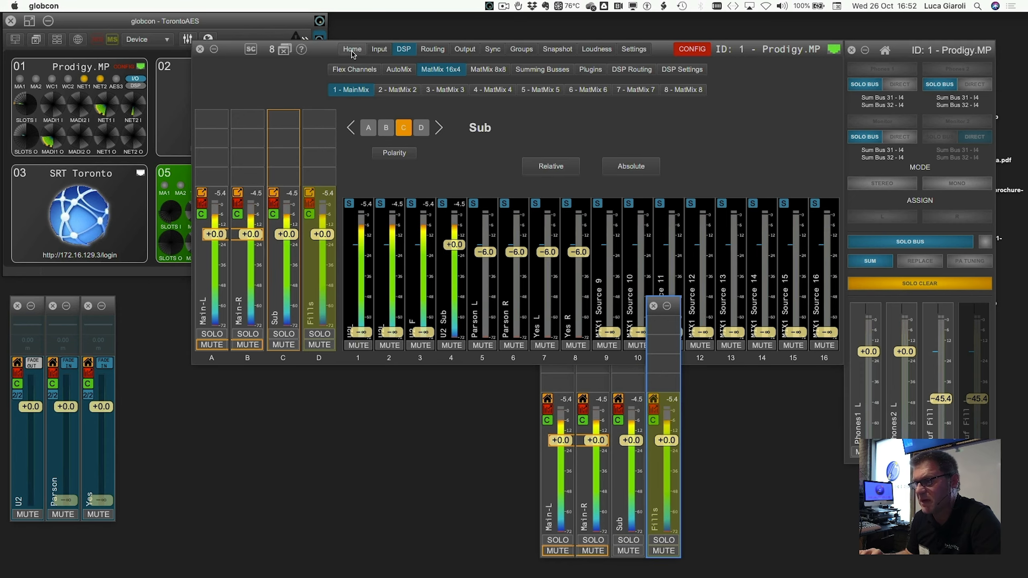
left_click(362, 70)
left_click(517, 294)
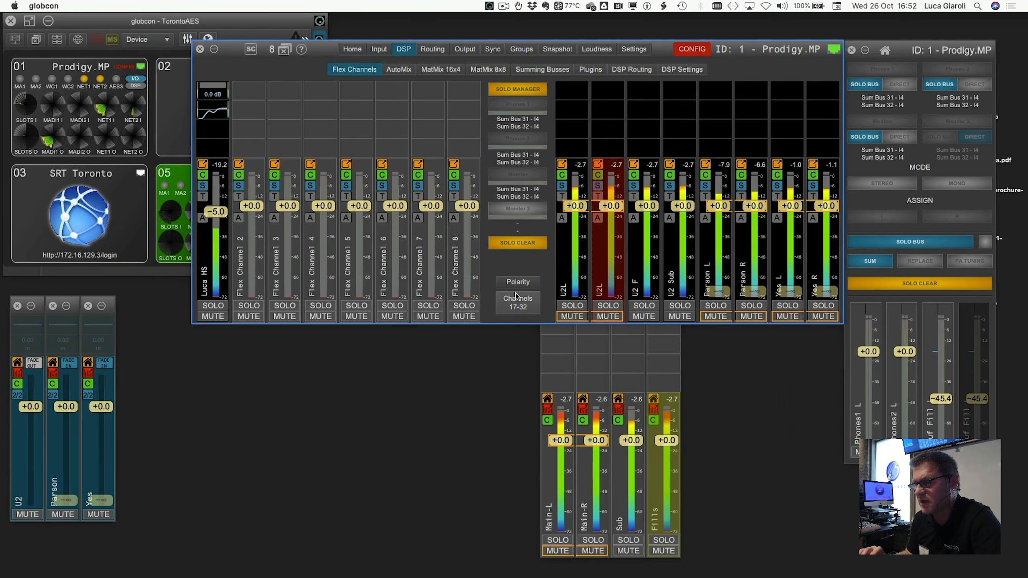
- Place the floating master strips beside the source faders with the DSP mixer above them
left_click_drag(329, 55, 476, 55)
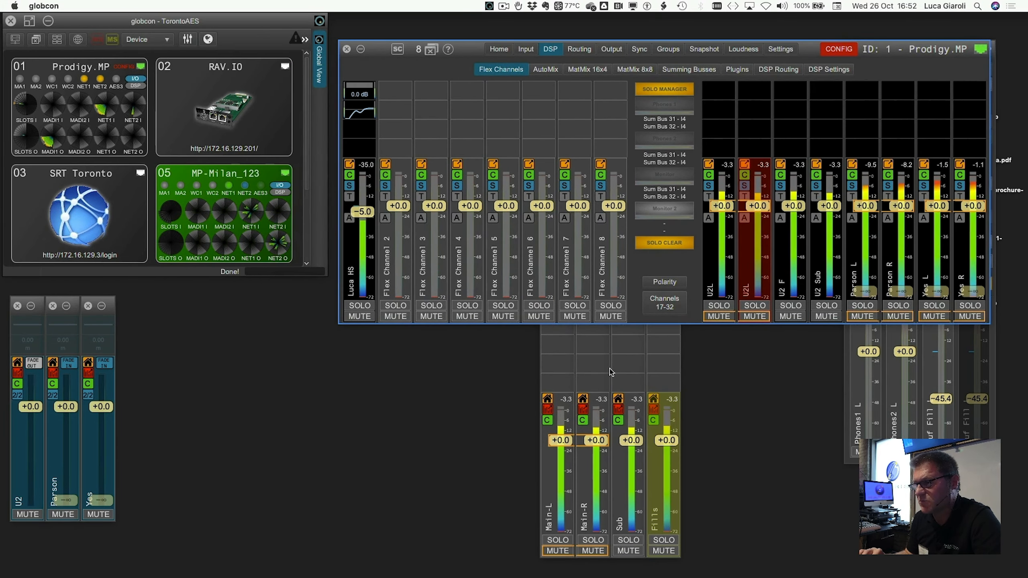
left_click(619, 373)
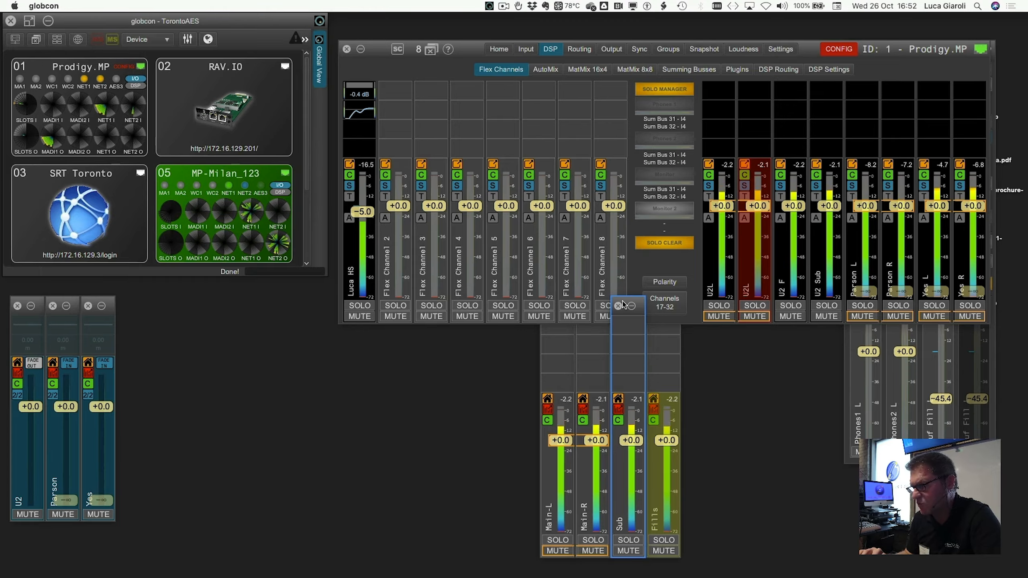
left_click_drag(629, 302, 201, 298)
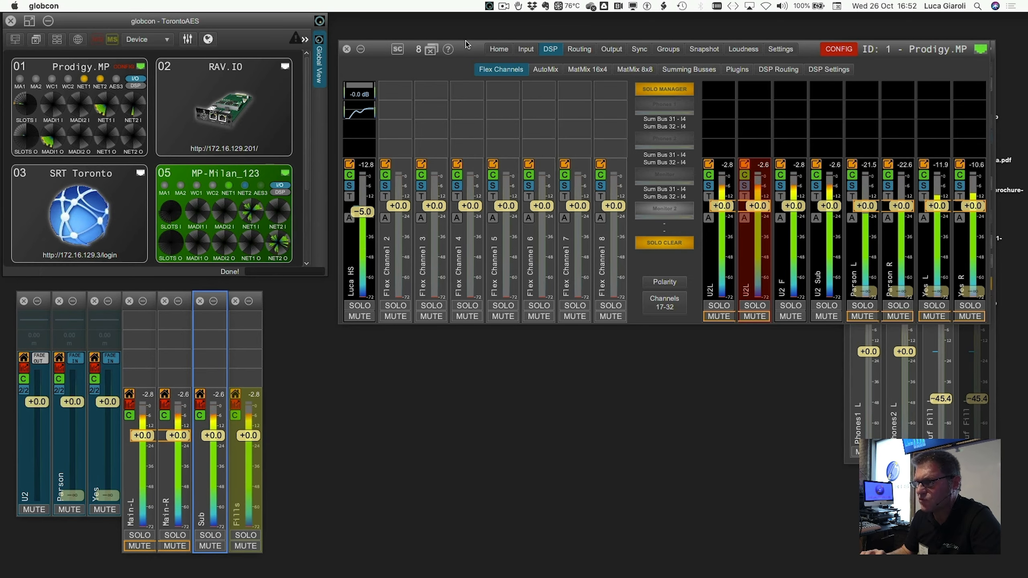
left_click_drag(468, 46, 413, 41)
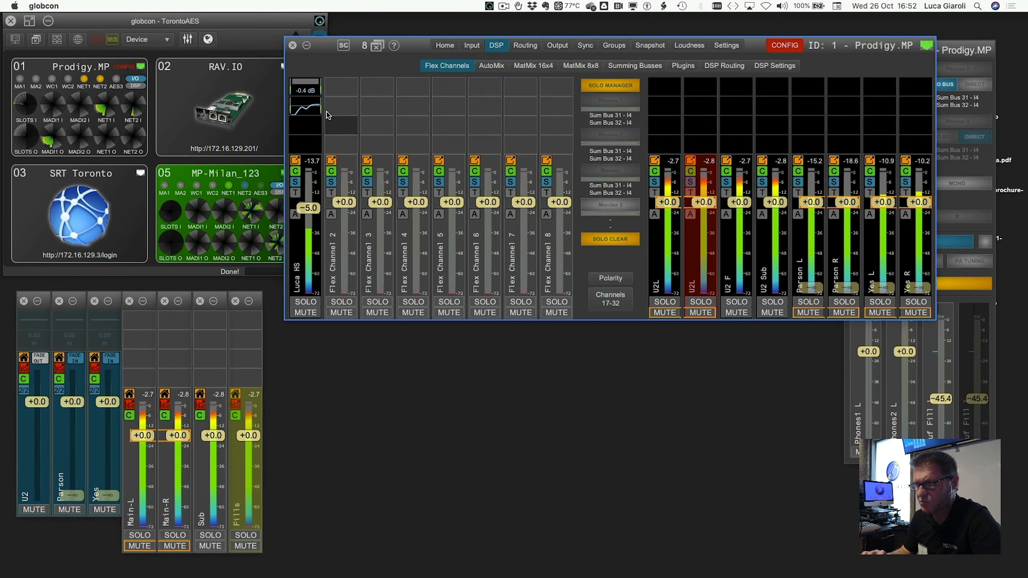
- Store the arrangement over the Certification layout and adjust the DSP window position
key("space")
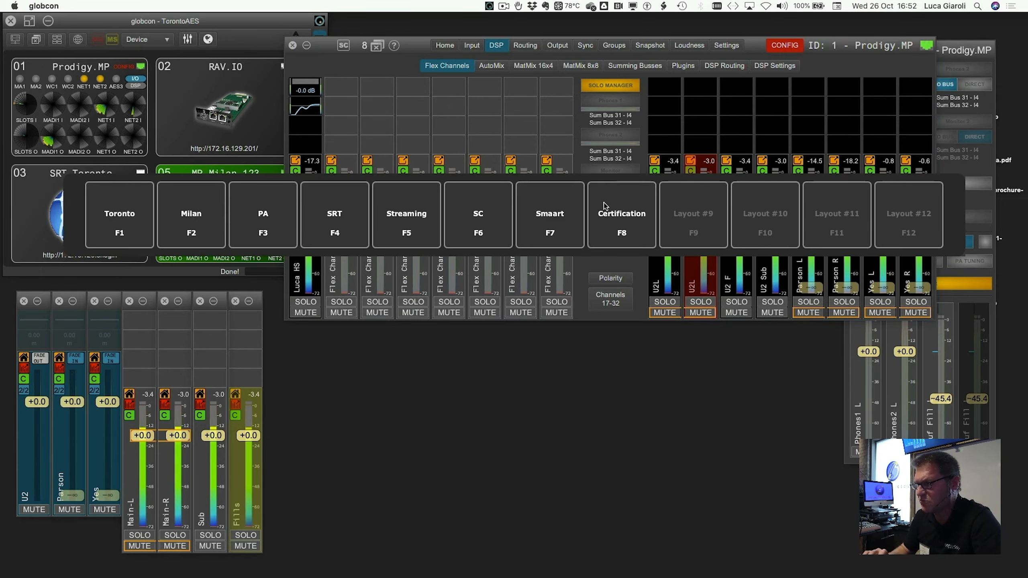
left_click(608, 219)
key("Return")
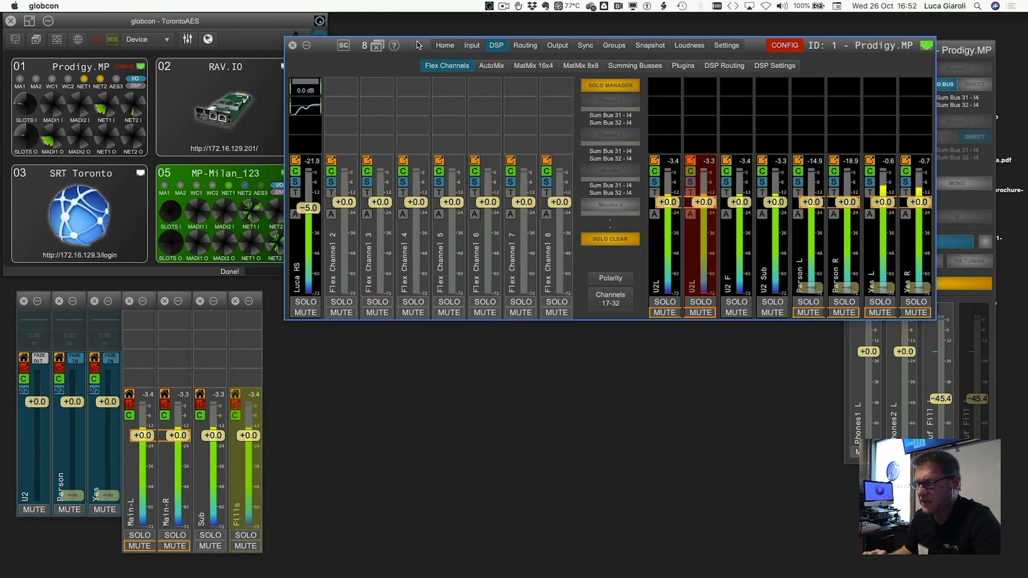
left_click_drag(418, 45, 418, 58)
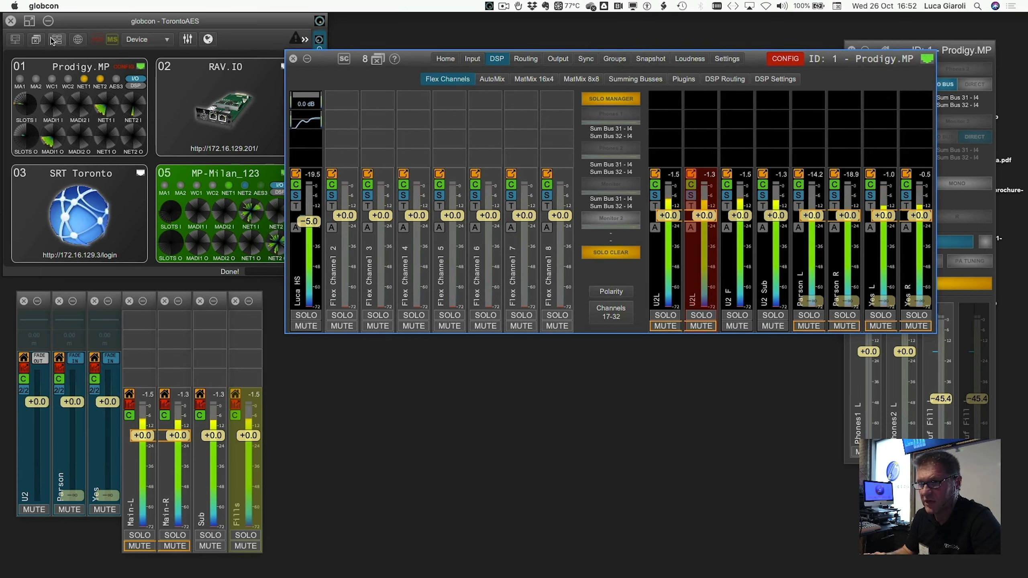
- Store the current window arrangement over the Certification layout (F8)
left_click(39, 40)
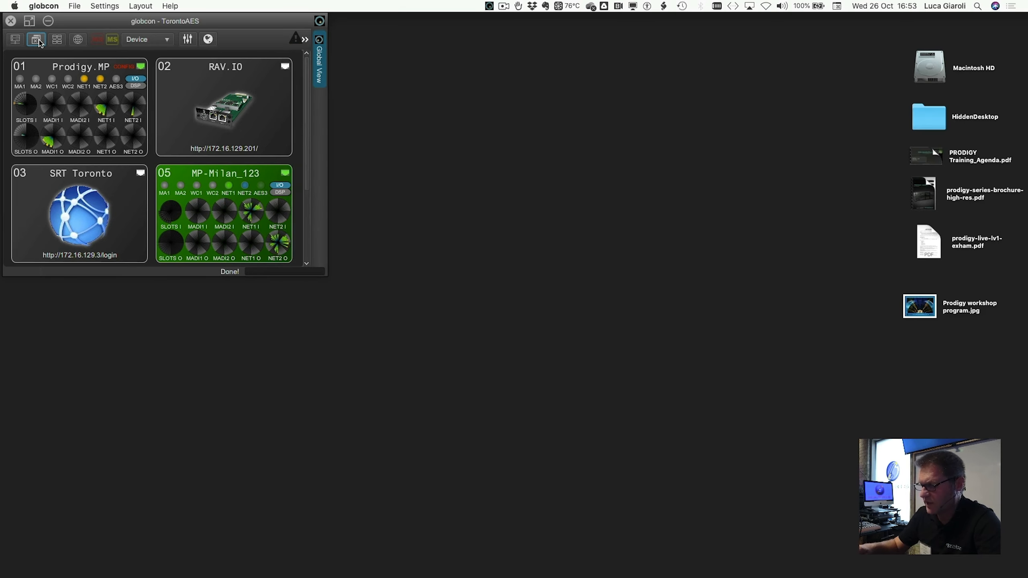
left_click(622, 237)
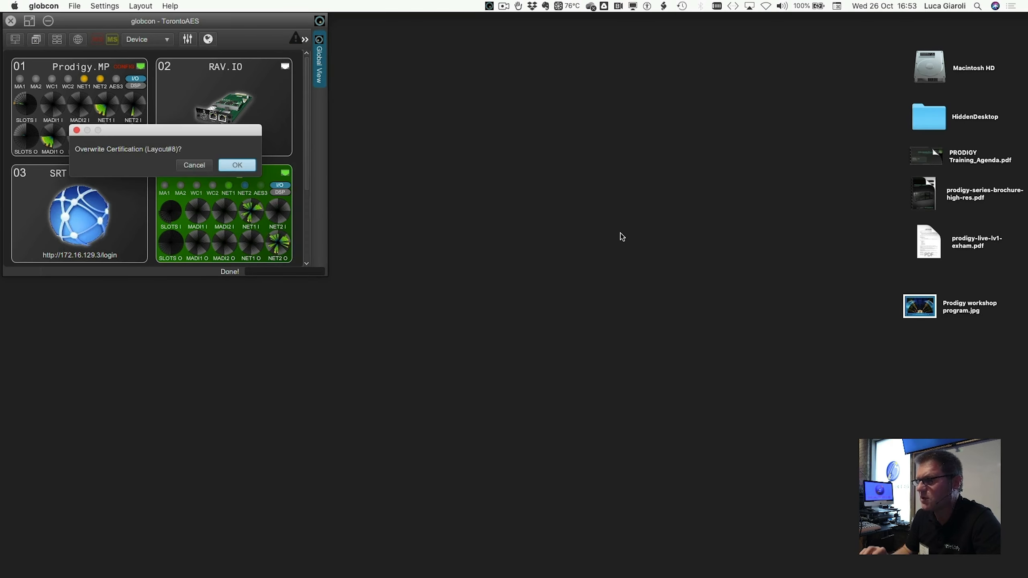
left_click(243, 165)
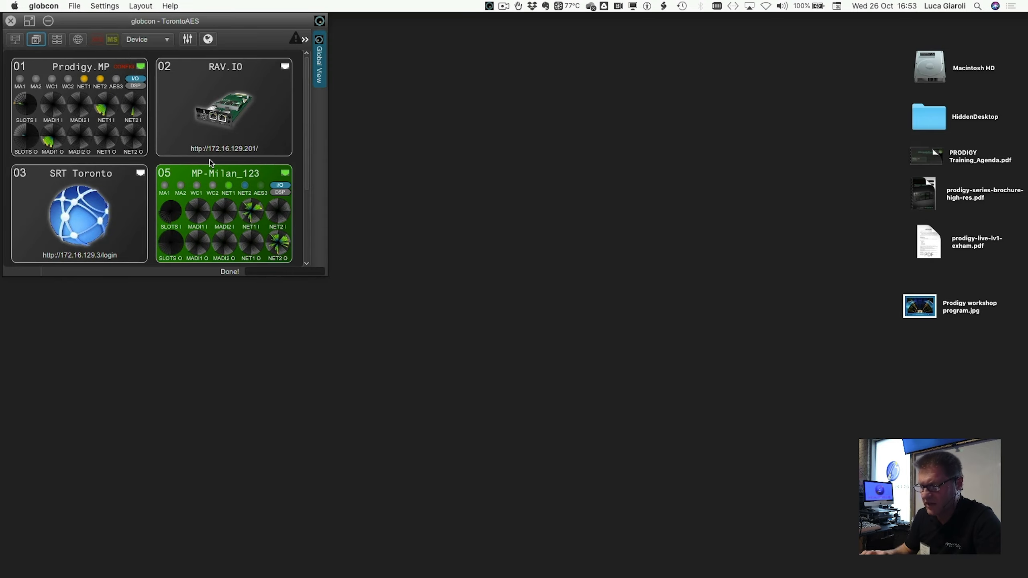
- Close the mixer windows and recall the Certification layout to confirm it restores them
left_click(652, 227)
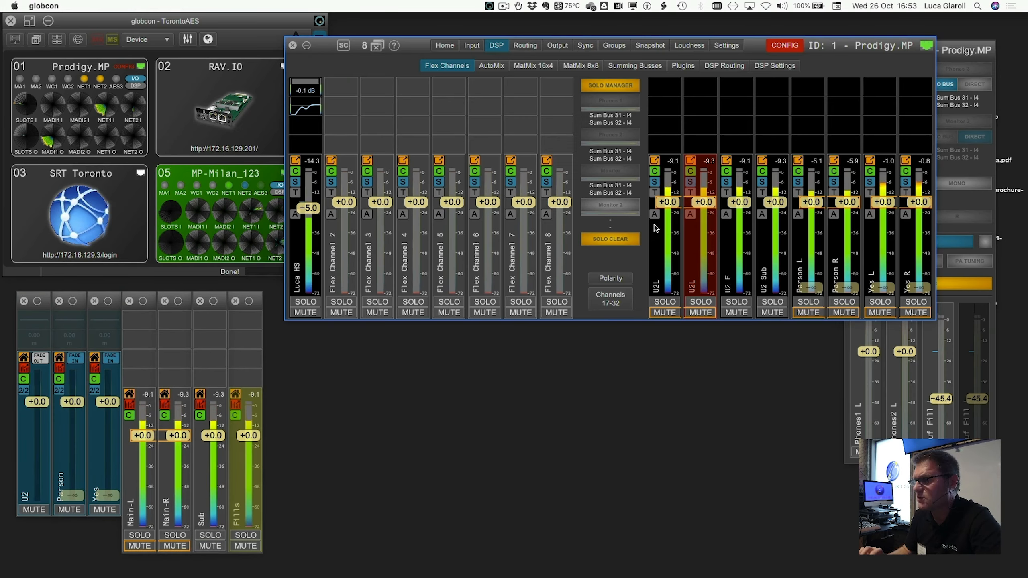
left_click(38, 39)
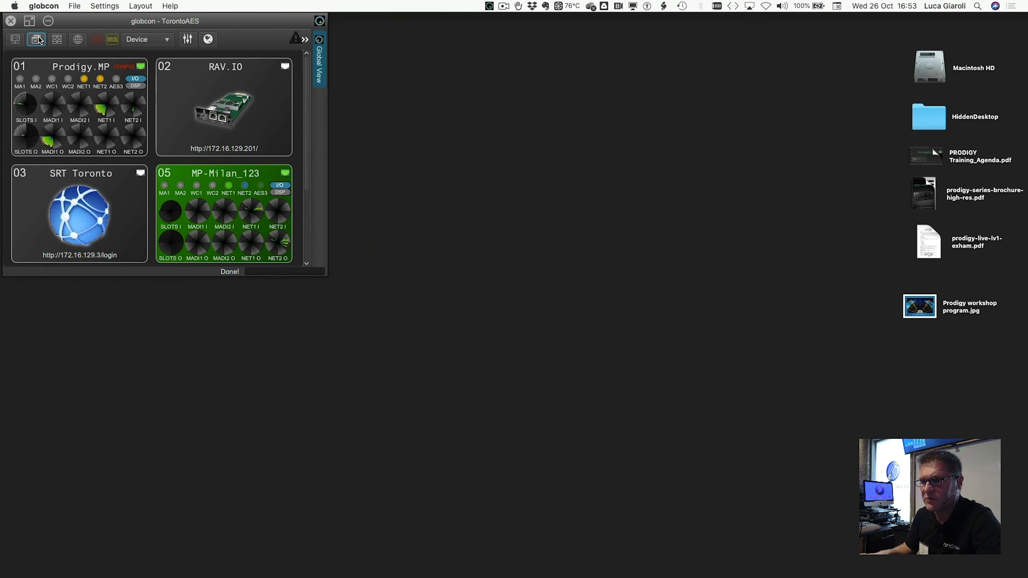
left_click(57, 39)
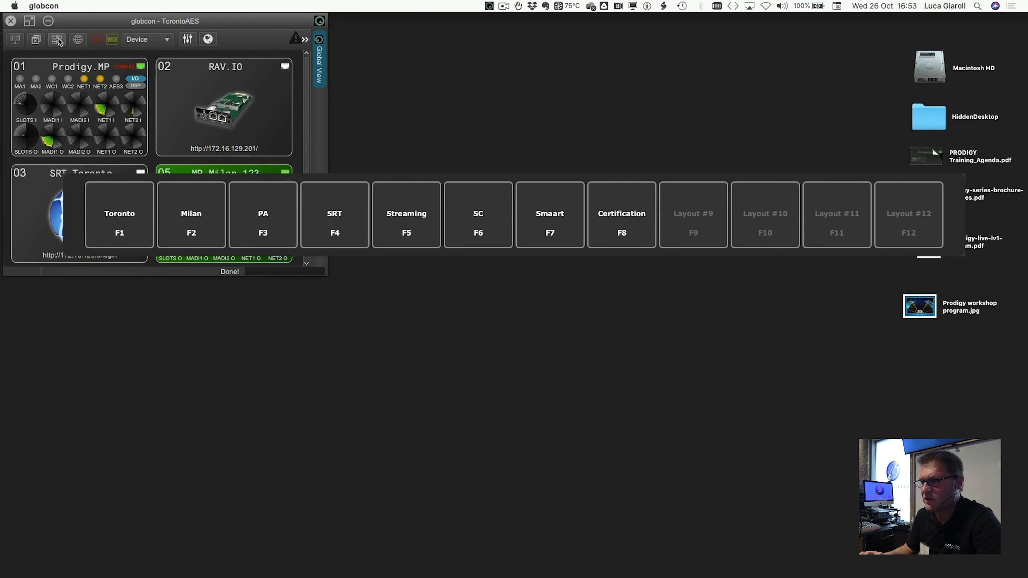
left_click(615, 204)
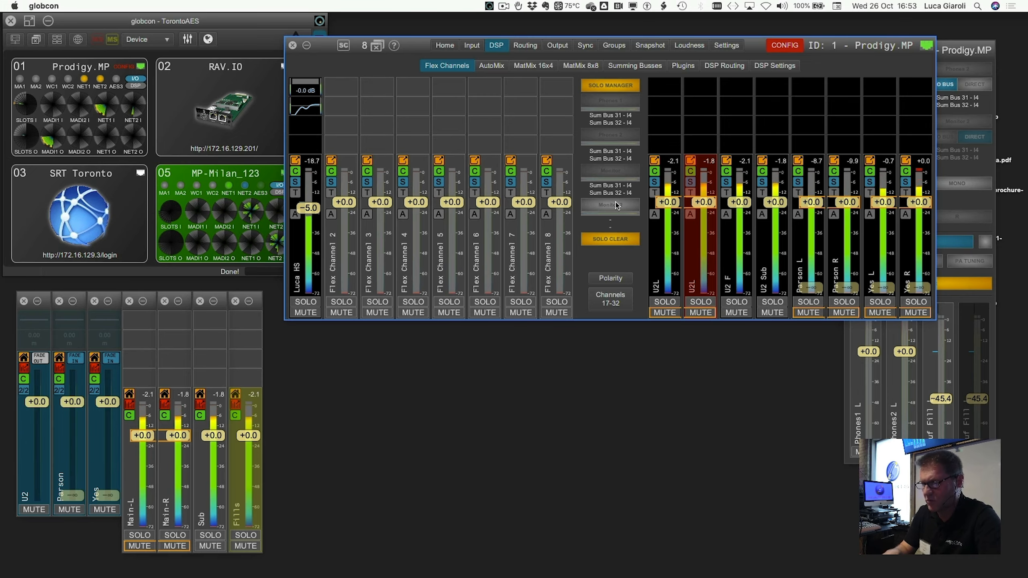
key("F1")
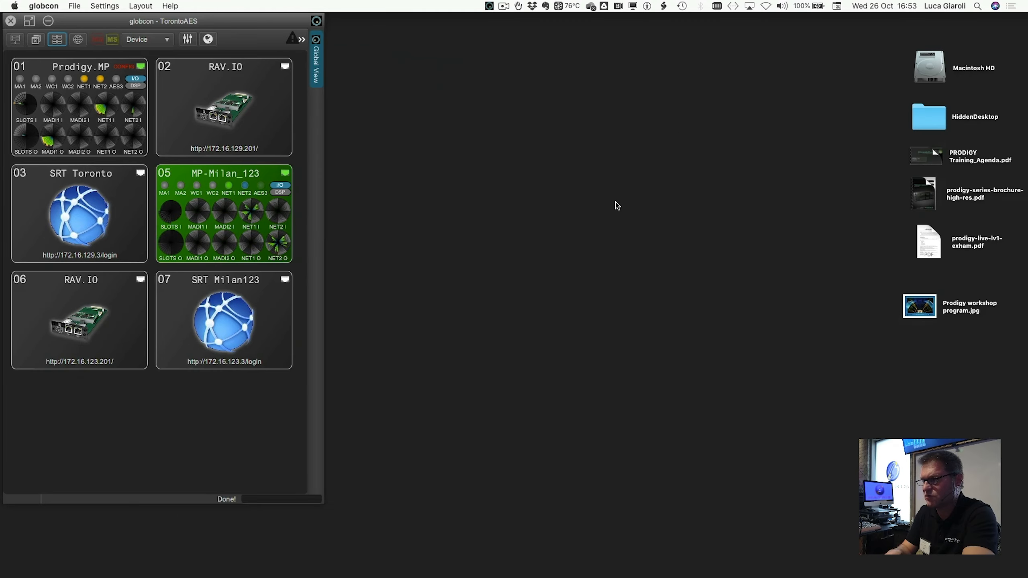
key("F2")
key("F3")
key("F4")
key("F5")
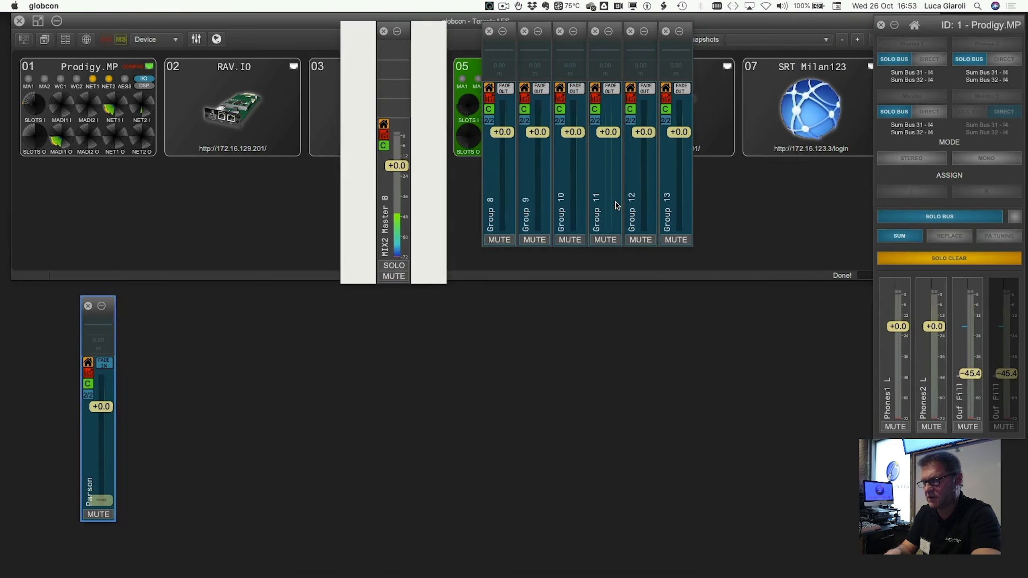
key("F6")
key("F7")
key("F1")
key("F2")
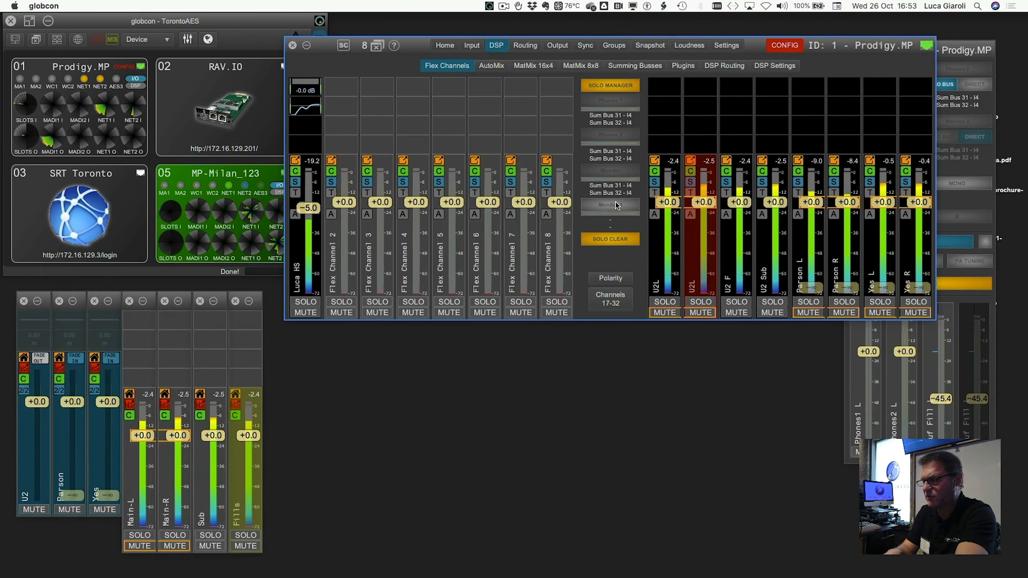
key("F1")
key("F2")
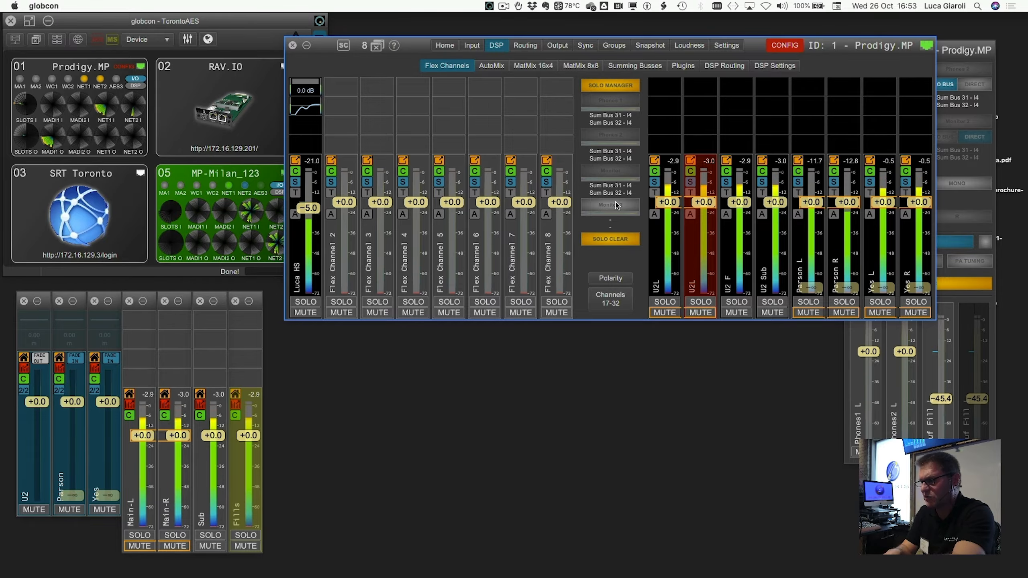
key("F2")
key("F1")
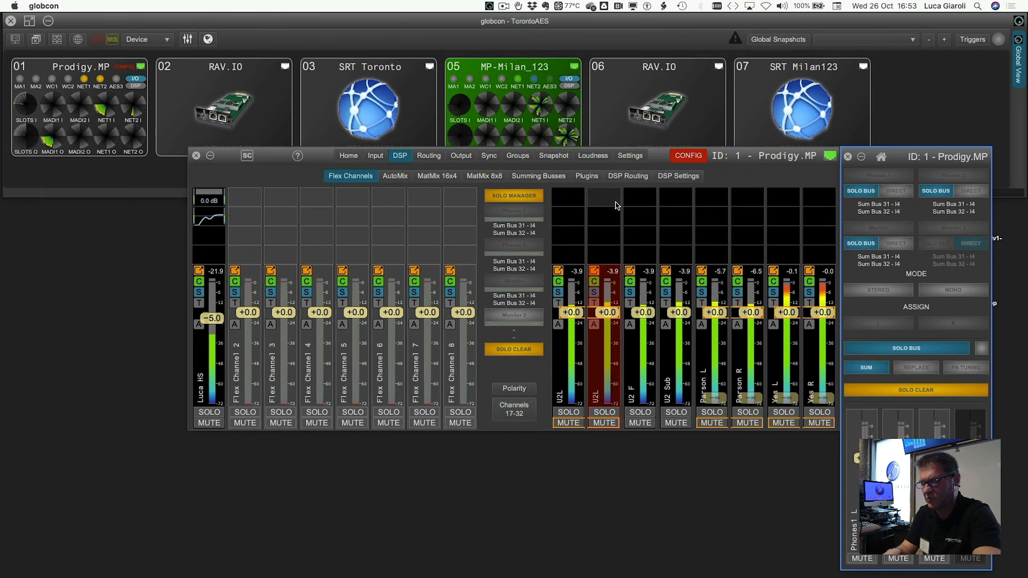
key("F3")
key("F2")
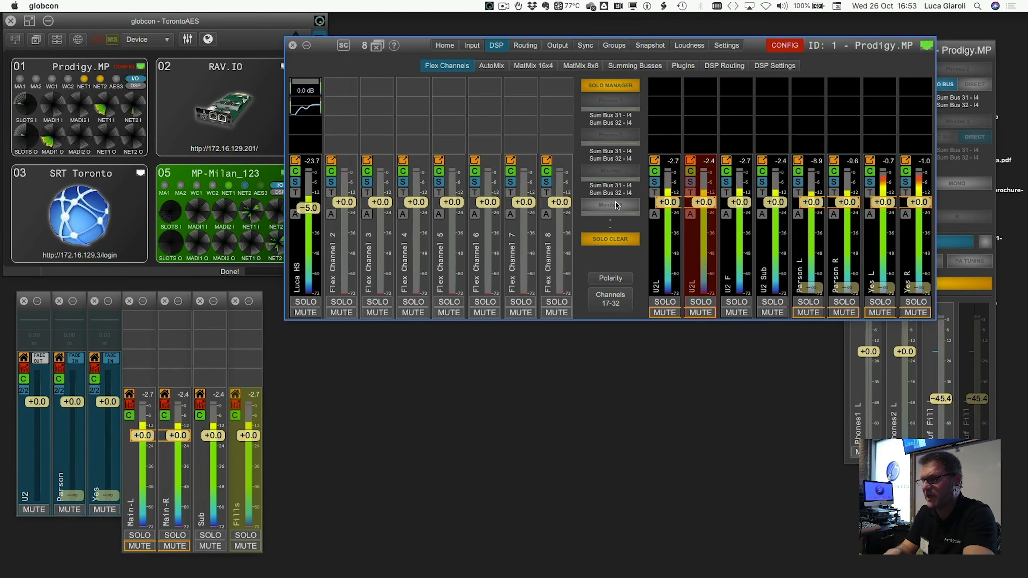